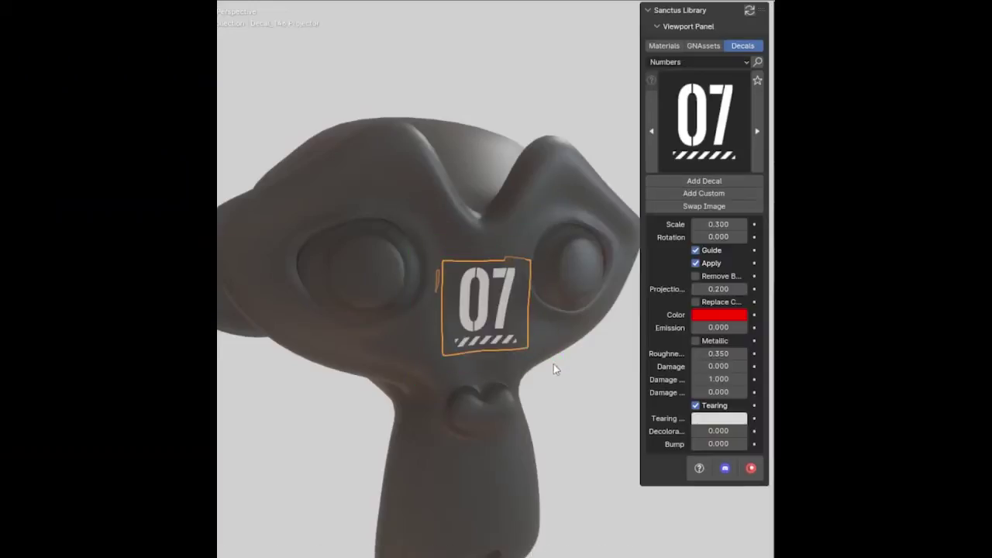
- Add the yellow biohazard DANGER decal numbered 16 from the Signs category to the dark monkey head
scroll(527, 353, "up", 4)
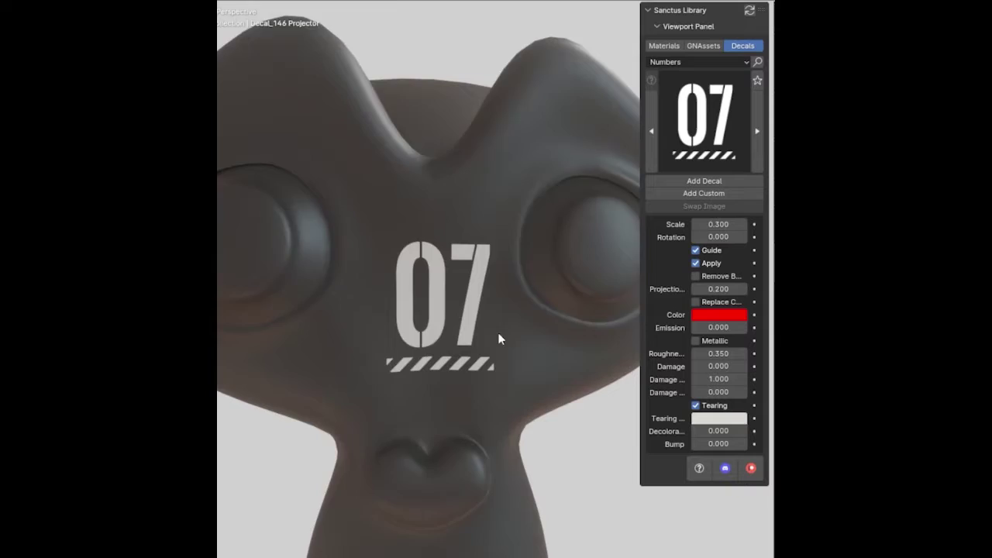
left_click(703, 124)
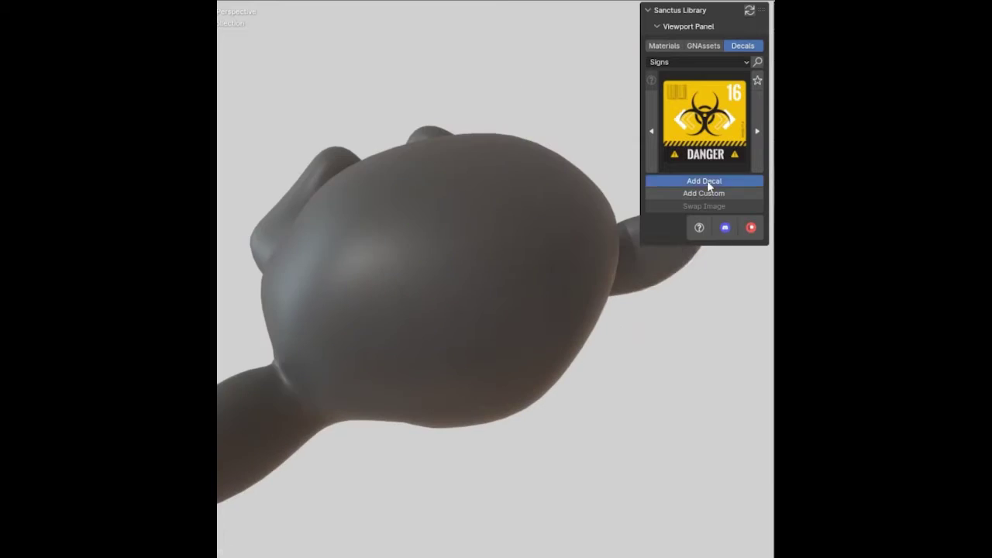
left_click(707, 181)
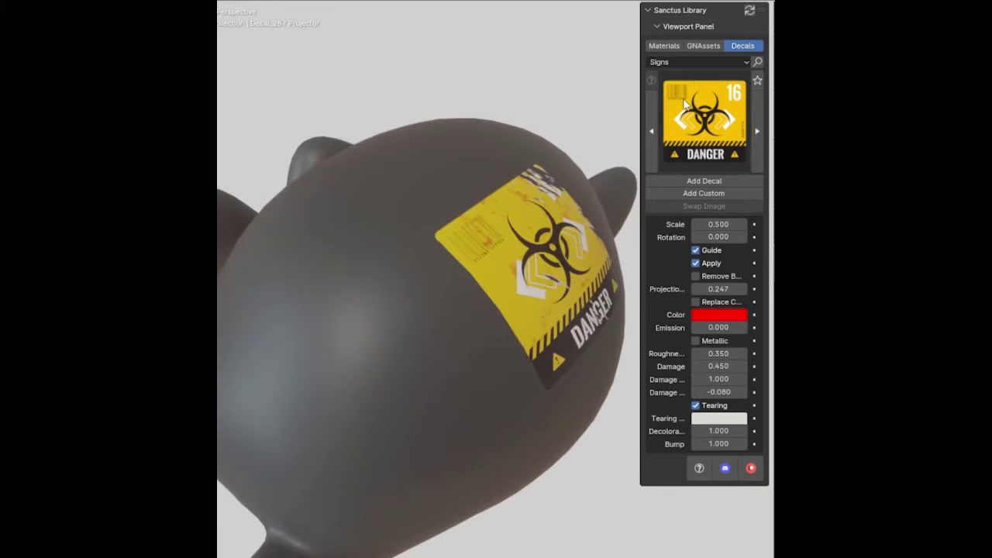
left_click(719, 315)
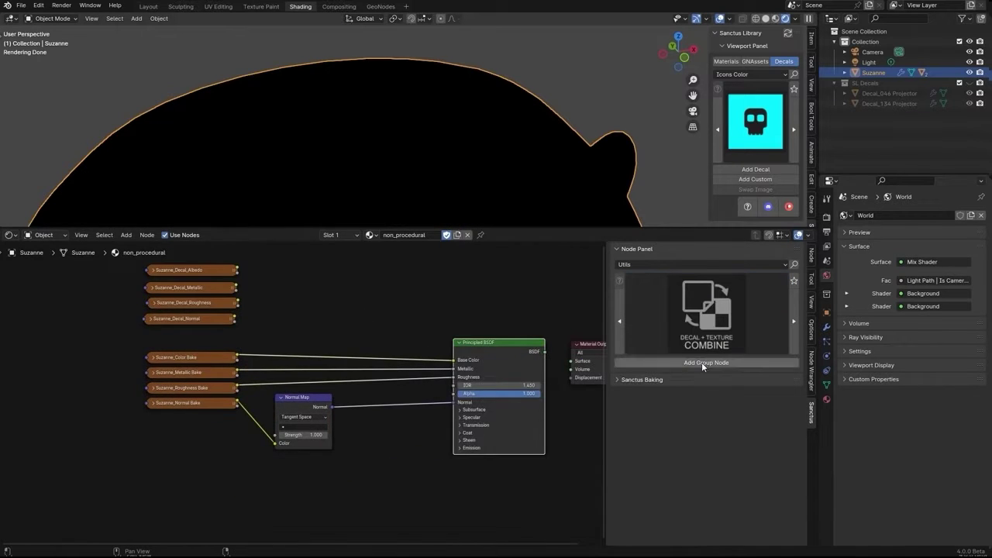
- Add the Decal + Texture Combine group node to the non_procedural material and link Suzanne's decal and bake textures into it
left_click(702, 362)
left_click_drag(307, 392, 425, 325)
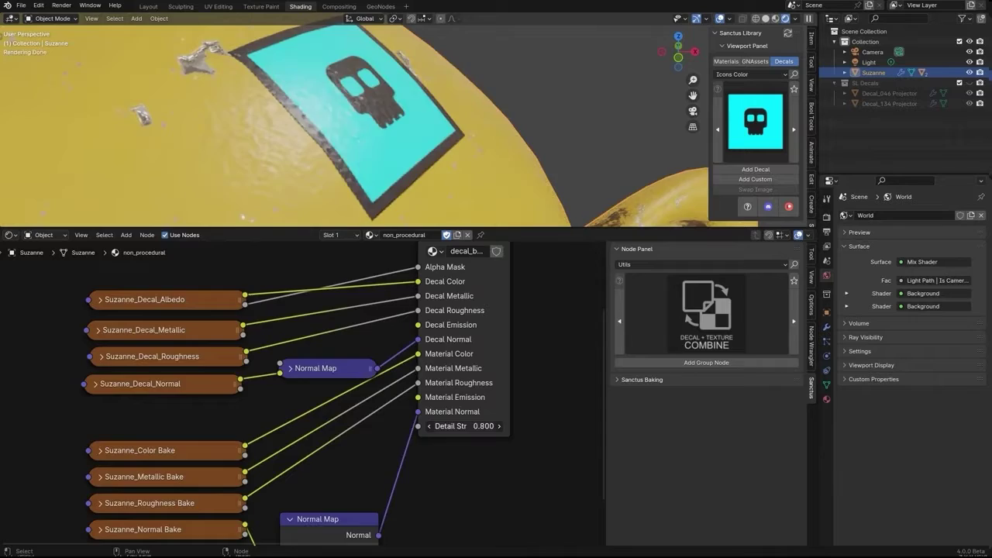
left_click_drag(138, 287, 370, 512)
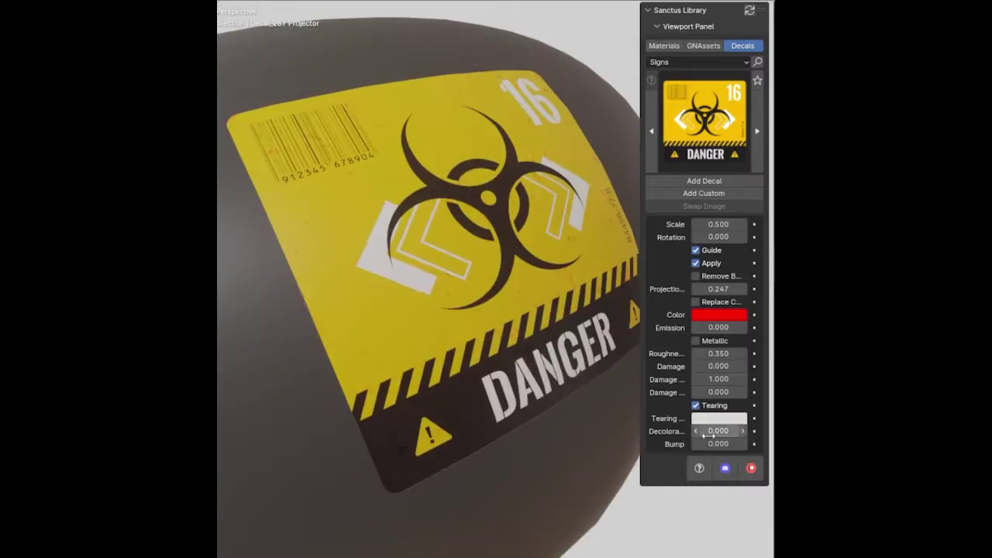
- Increase the Damage value of the biohazard DANGER decal
left_click_drag(718, 366, 736, 366)
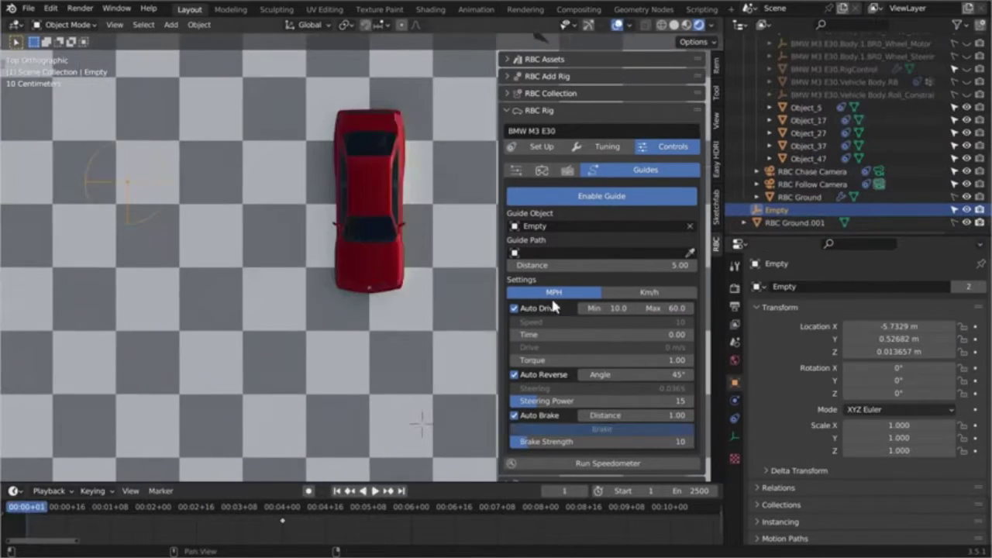
left_click(350, 167)
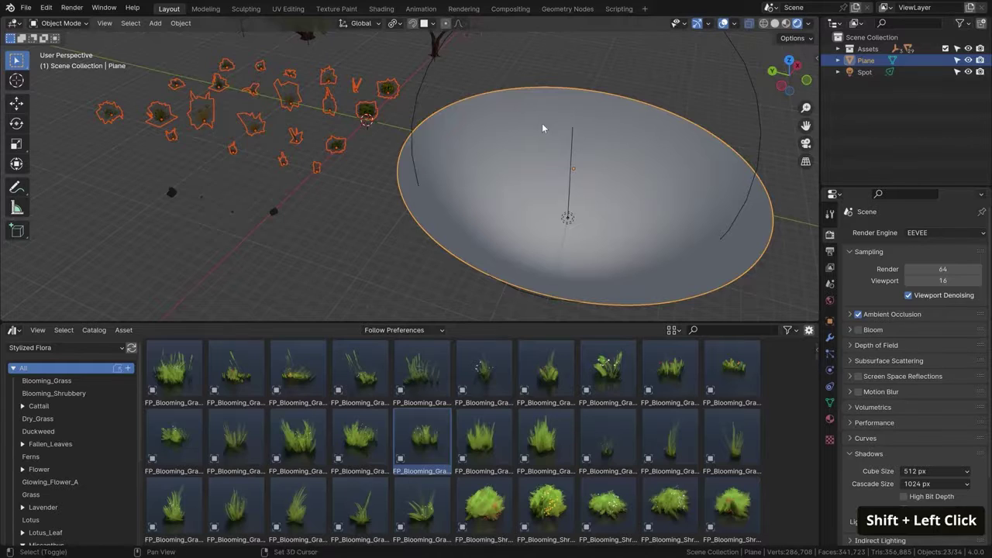
- Scatter the selected plant assets over the Plane with a 2 m radius and an increased scale
left_click(180, 23)
key("q")
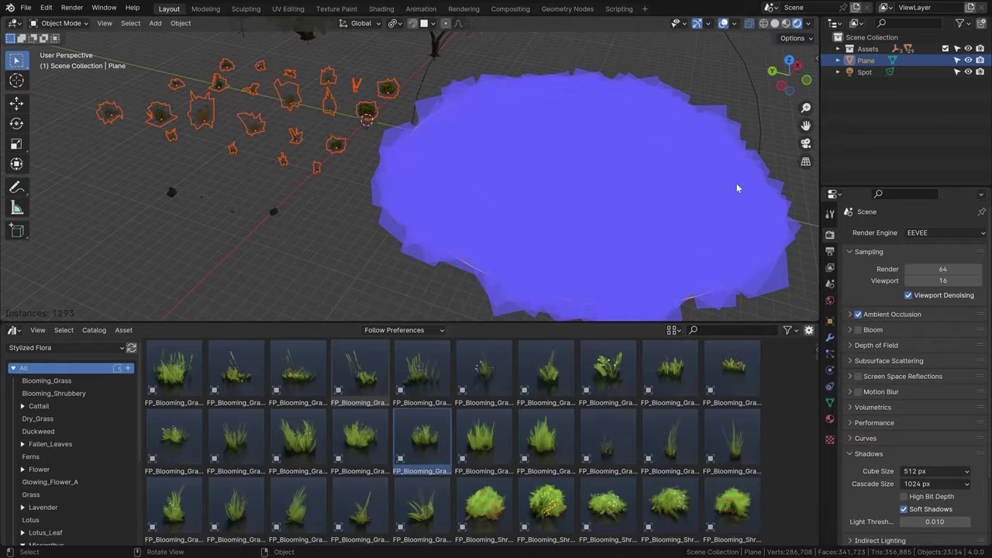
key("Return")
left_click_drag(934, 370, 950, 369)
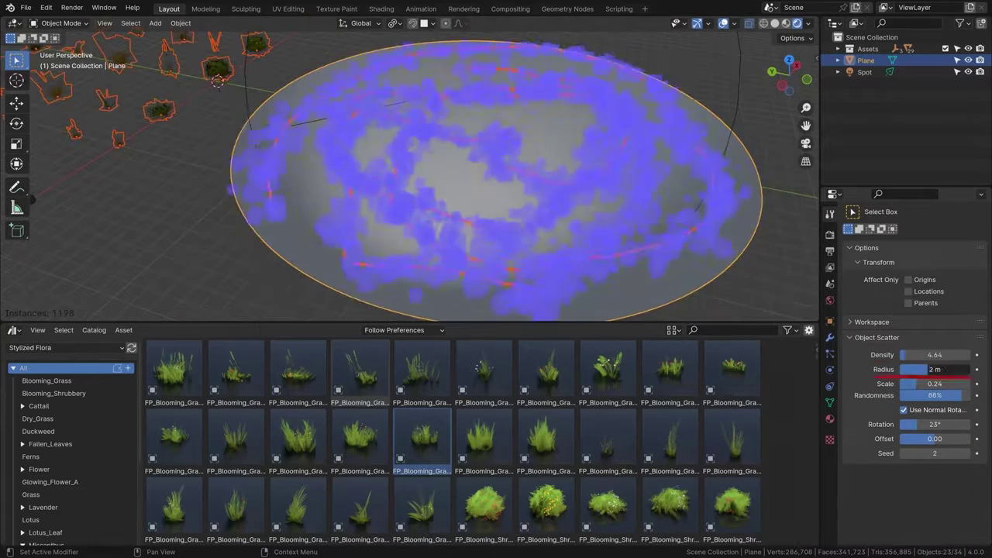
left_click_drag(930, 384, 969, 384)
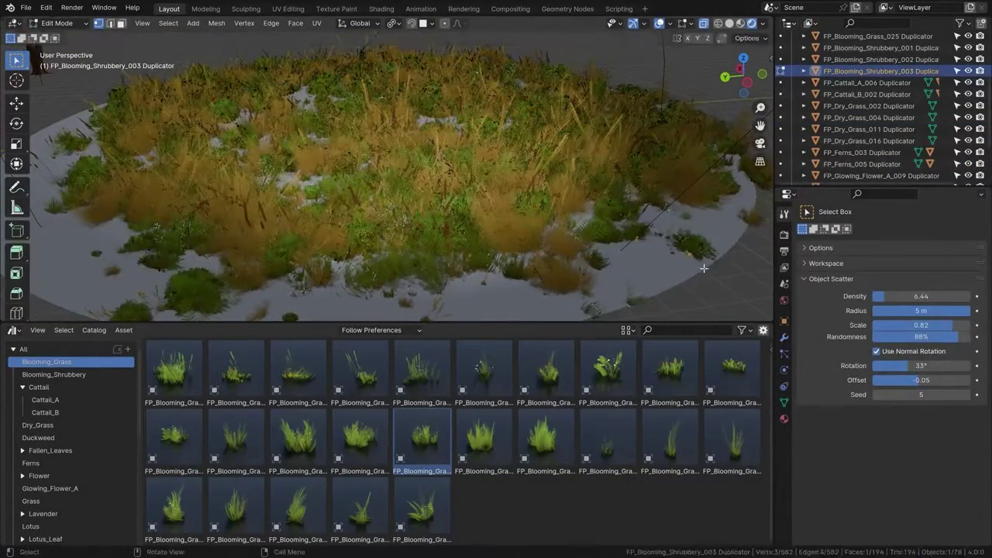
- Examine the selected instance face of FP_Glowing_Flower_A_009 Duplicator up close and return to object mode
key("Tab")
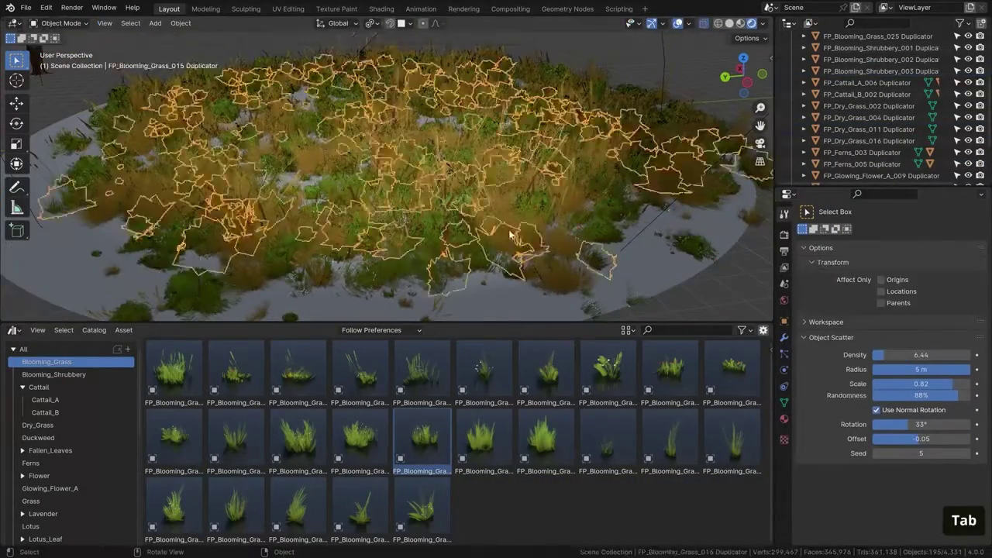
key("x")
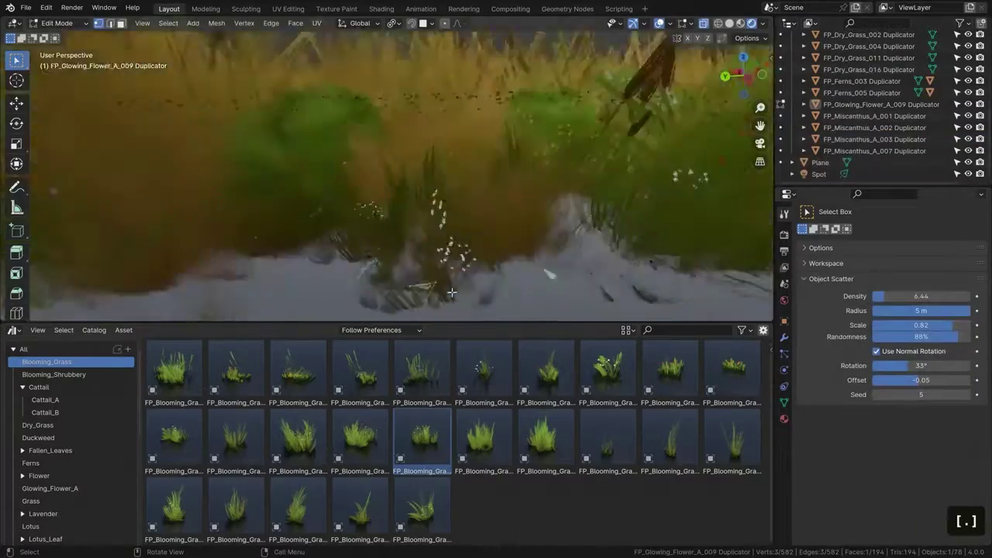
middle_click_drag(419, 295, 408, 208, "shift")
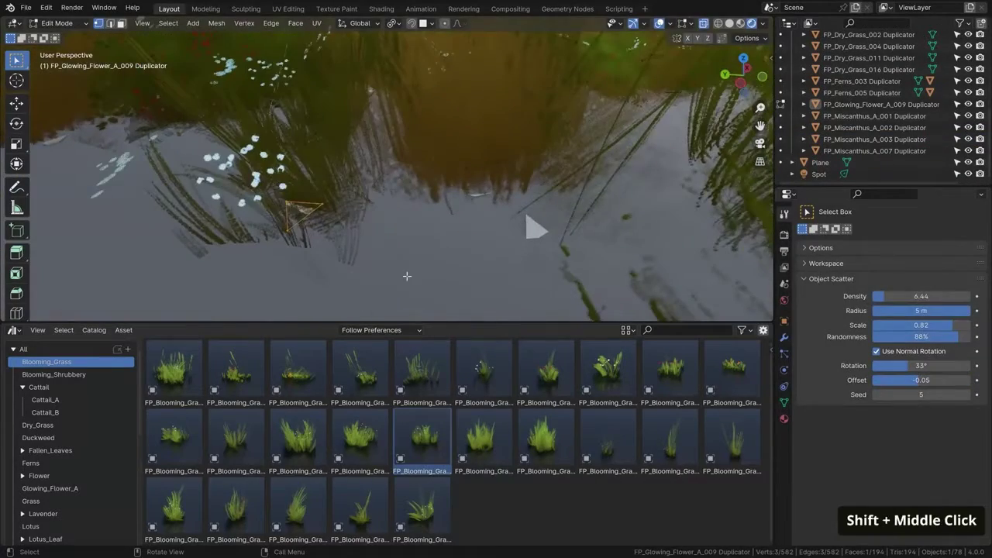
key("Tab")
left_click(784, 320)
scroll(852, 464, "down", 5)
left_click(622, 292, "shift")
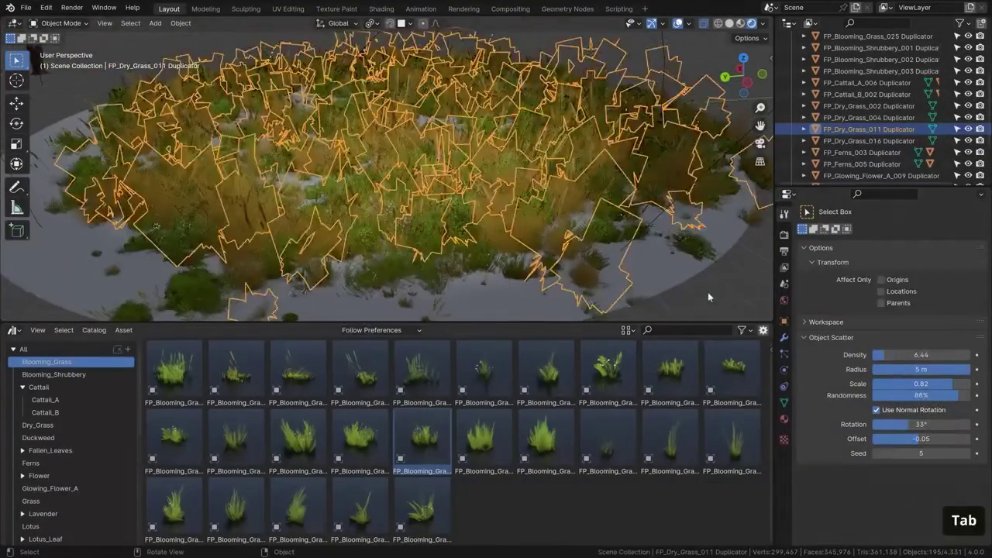
- Move the selected face of FP_Blooming_Shrubbery_003 Duplicator about -0.46 m along global Y and clear the selection
key("alt+a")
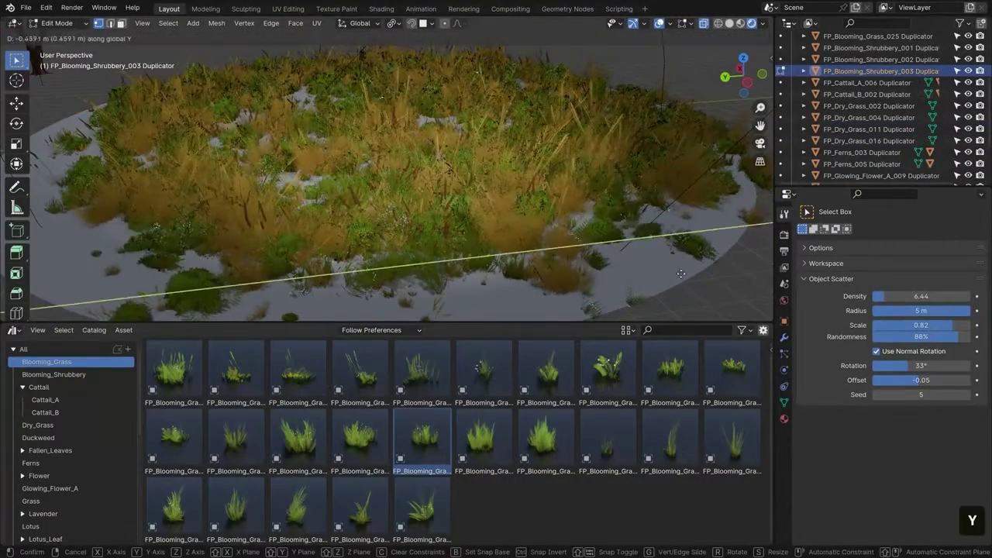
key("alt+a")
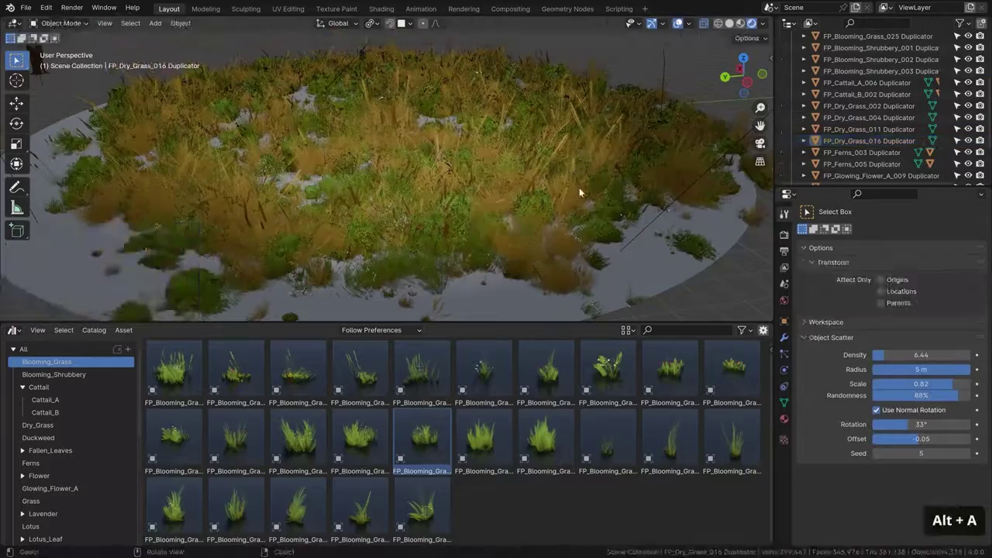
- Leave edit mode on the glowing flower duplicator and select FP_Miscanthus_007 Duplicator
middle_click_drag(571, 300, 407, 276)
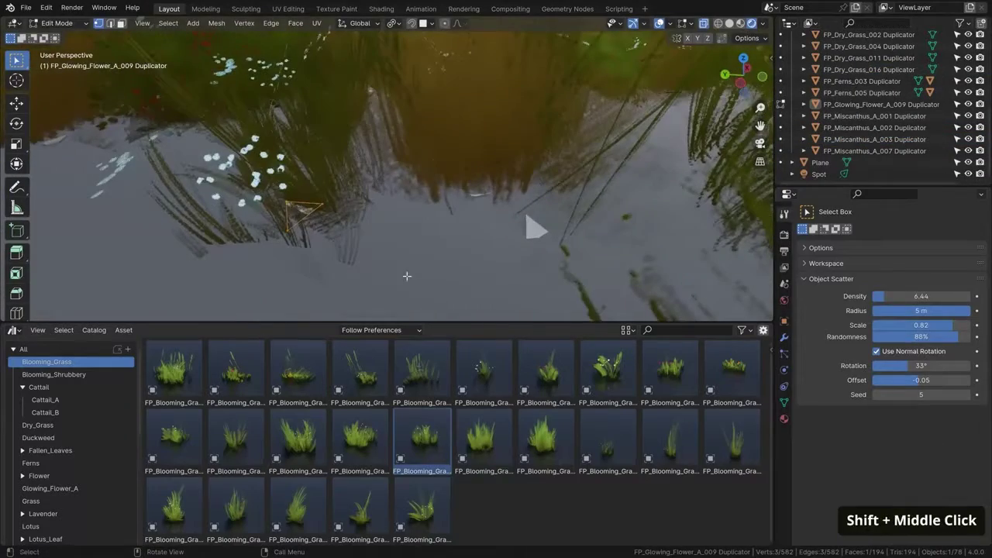
key("Tab")
scroll(784, 310, "down", 6)
left_click(874, 150)
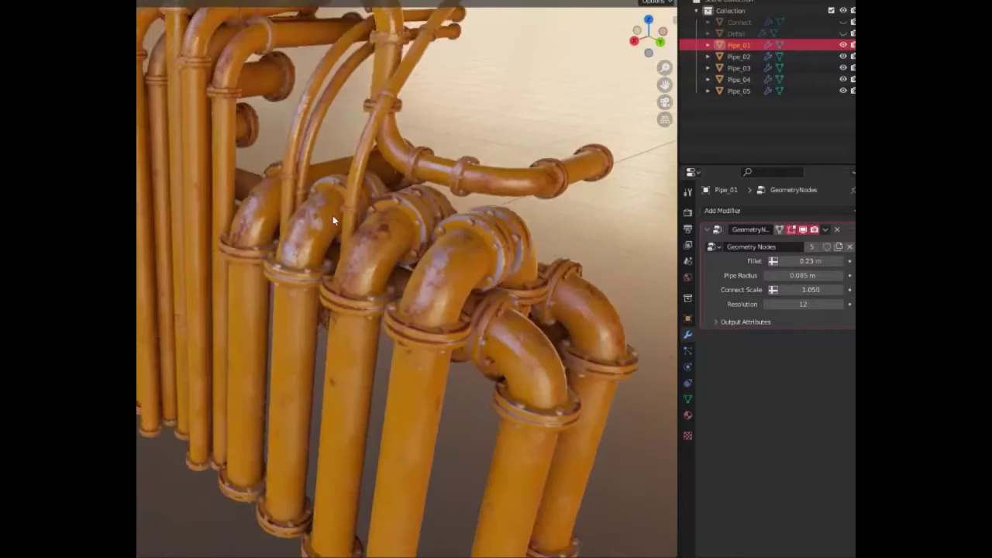
left_click(333, 216)
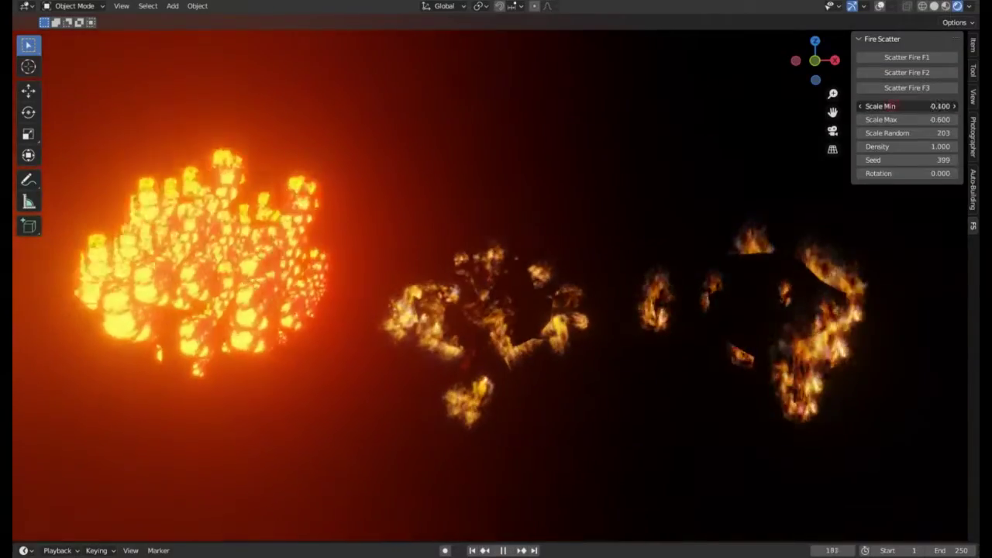
- Lower the Scale Min value of the scattered fire
left_click_drag(941, 105, 876, 105)
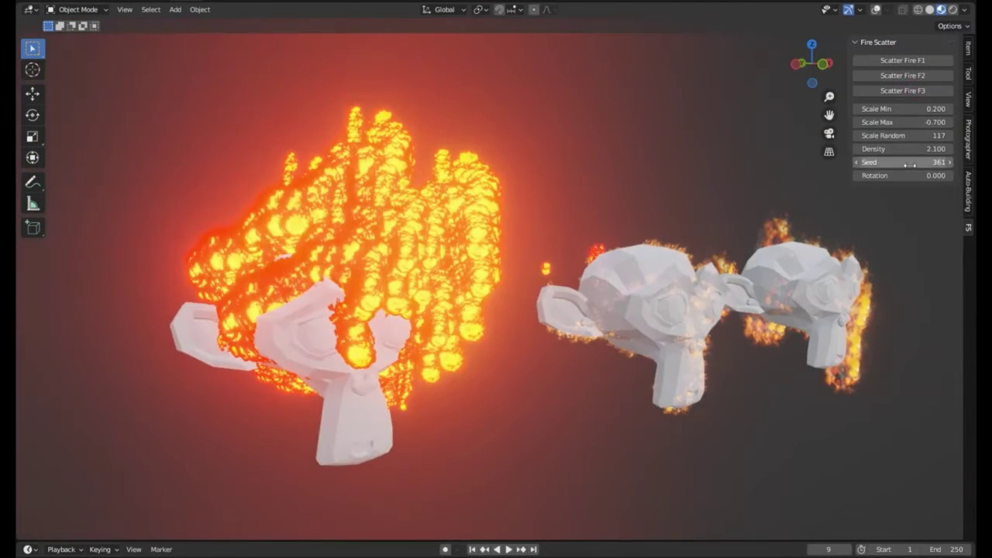
- Set the Seed of the large monkey head's fire to 397 and play the animation
left_click_drag(903, 162, 942, 162)
key("space")
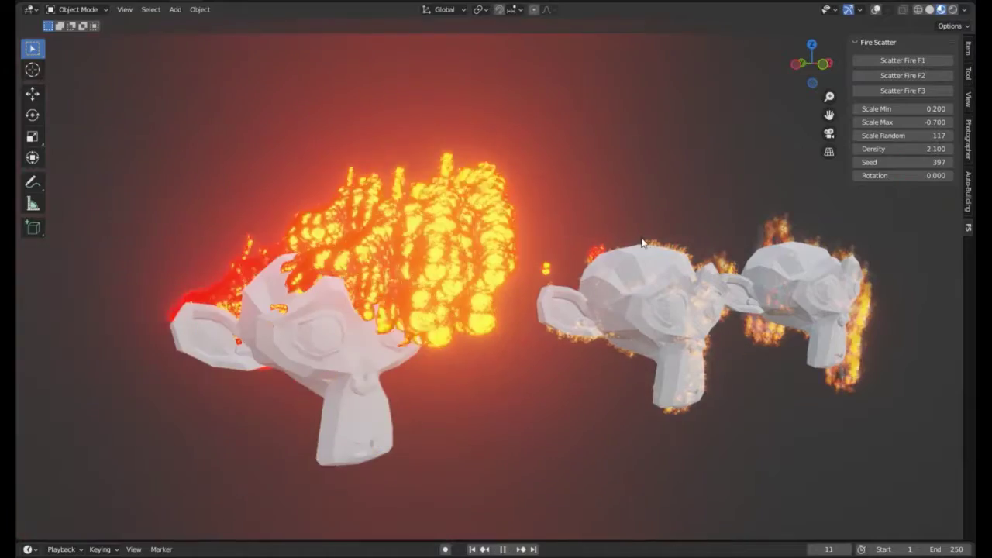
- Set the fire's Scale Min to -0.200 and raise its Density
mouse_move(899, 109)
left_mouse_down()
mouse_move(950, 108)
mouse_move(900, 109)
left_mouse_up()
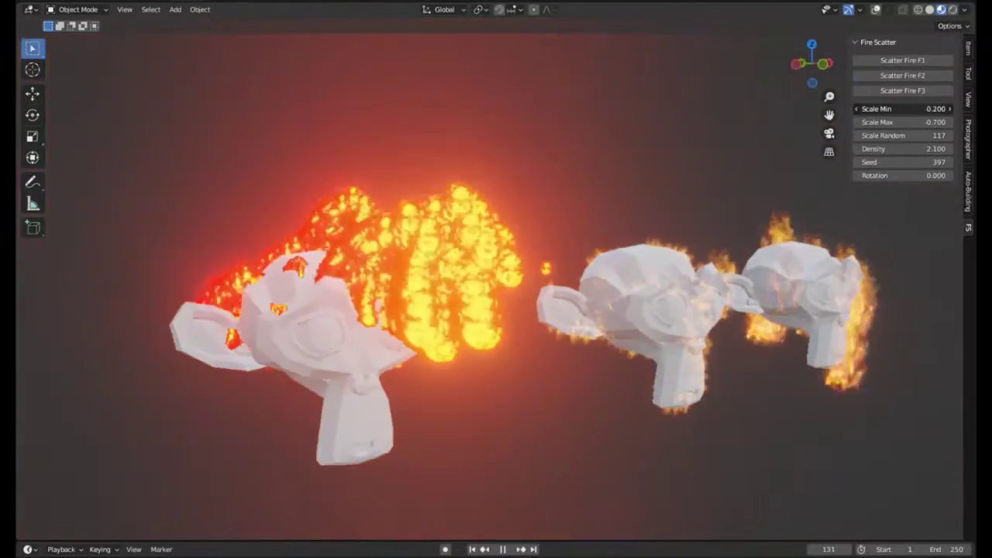
left_click_drag(894, 148, 923, 148)
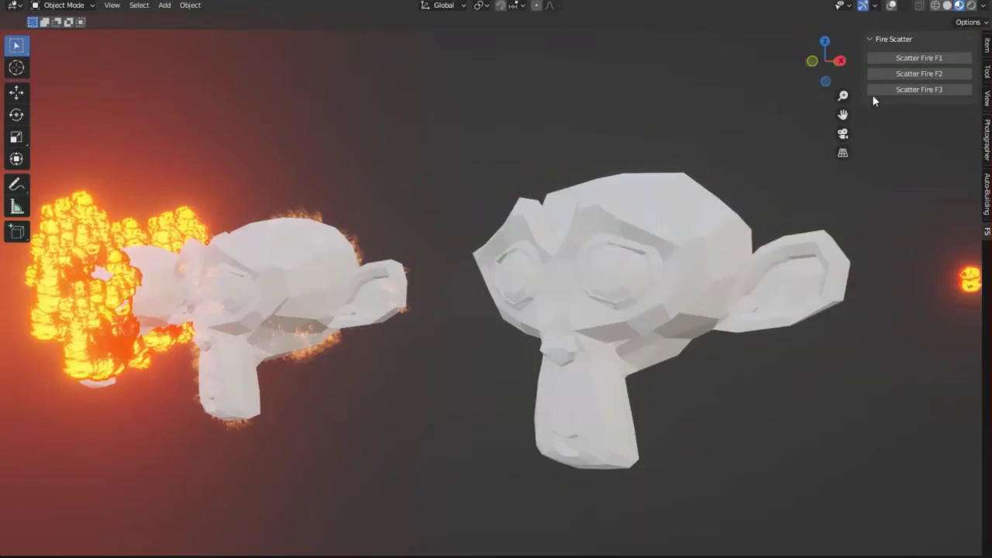
- Scatter Fire F1 over the bare monkey head and adjust the fire's Scale Random value
left_click(919, 58)
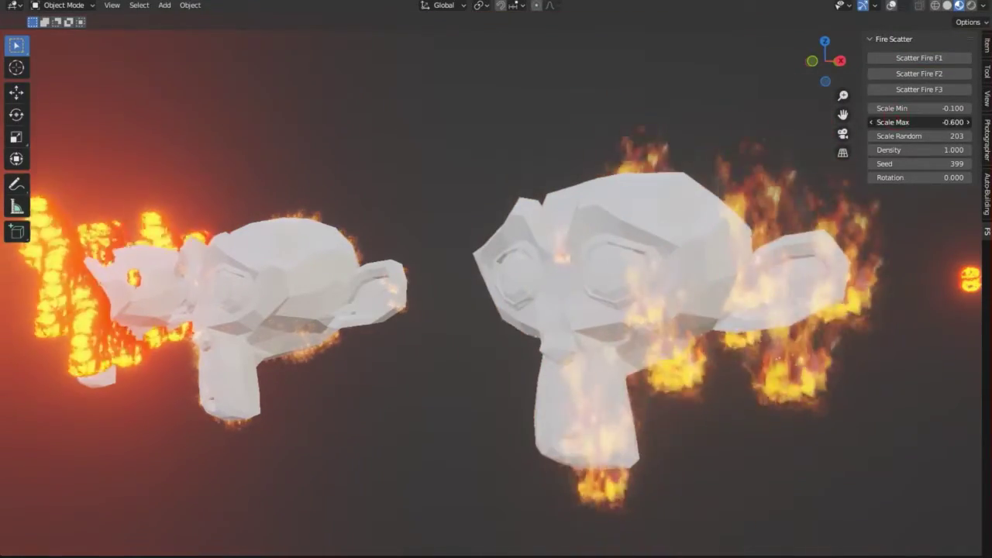
left_click_drag(919, 135, 902, 165)
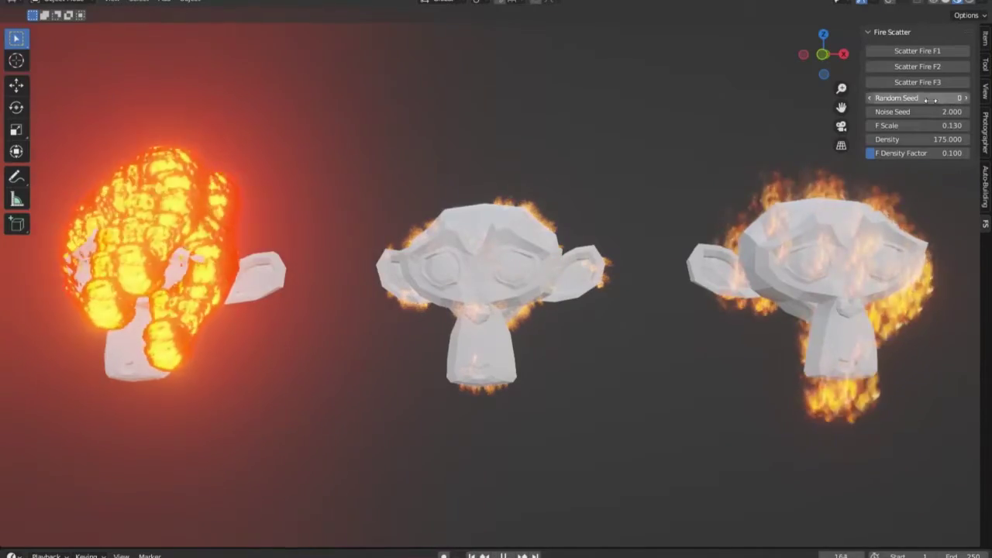
- Set the middle monkey head's fire F Scale to 0.460 and lower its F Density Factor
left_click_drag(930, 125, 962, 125)
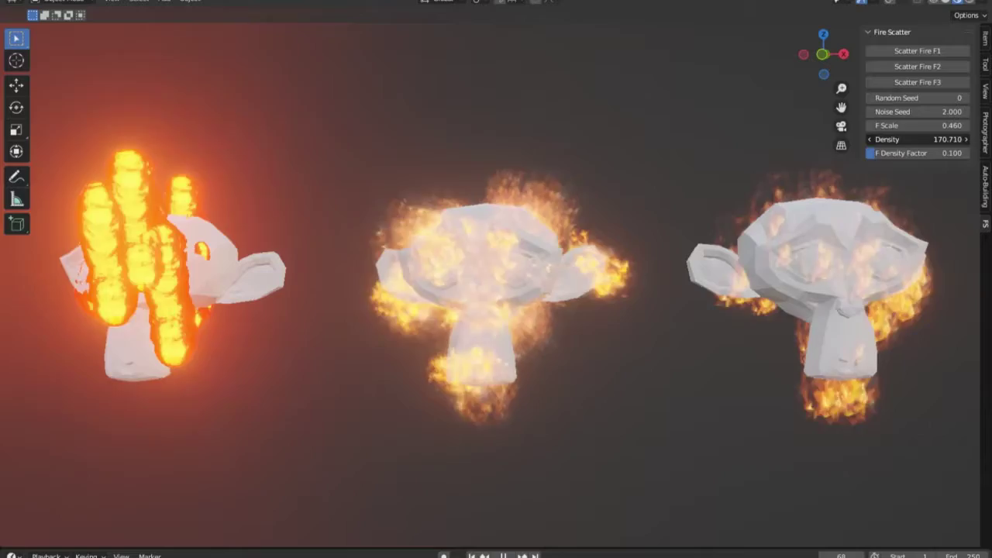
left_click_drag(919, 153, 888, 153)
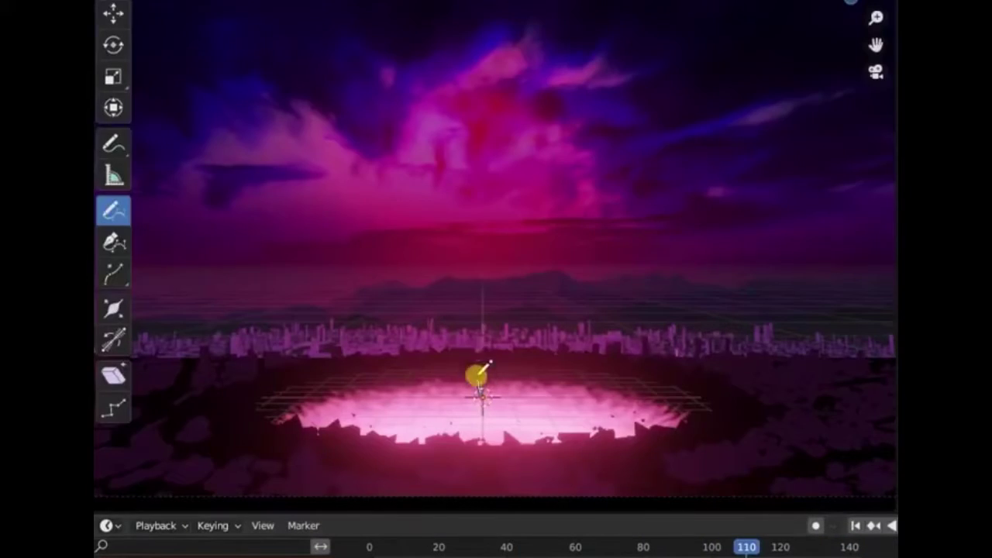
- Draw an explosion path curve rising from the centre of the glowing crater
left_click_drag(502, 217, 505, 216)
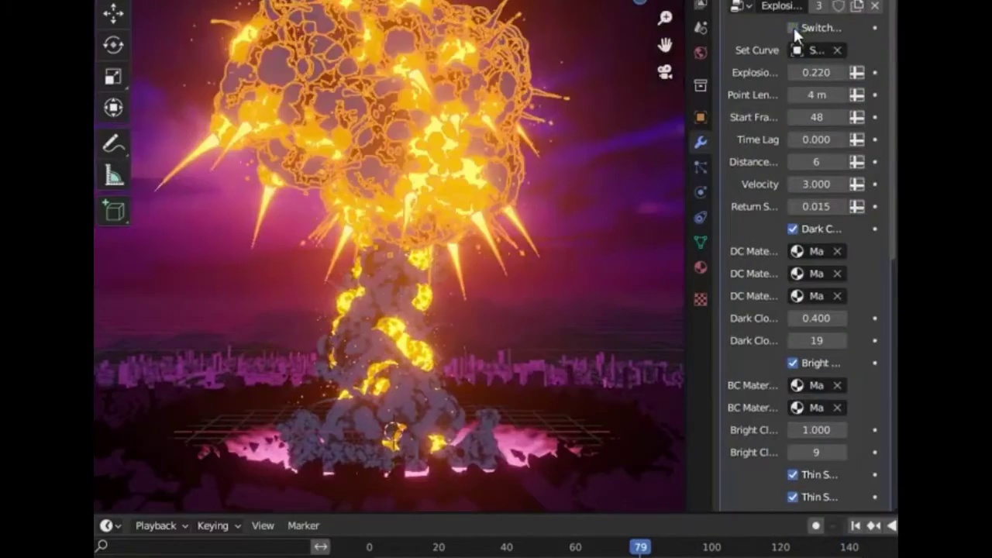
- Try a higher Return S... value on the explosion modifier and undo it
left_click_drag(817, 206, 833, 207)
key("ctrl+z")
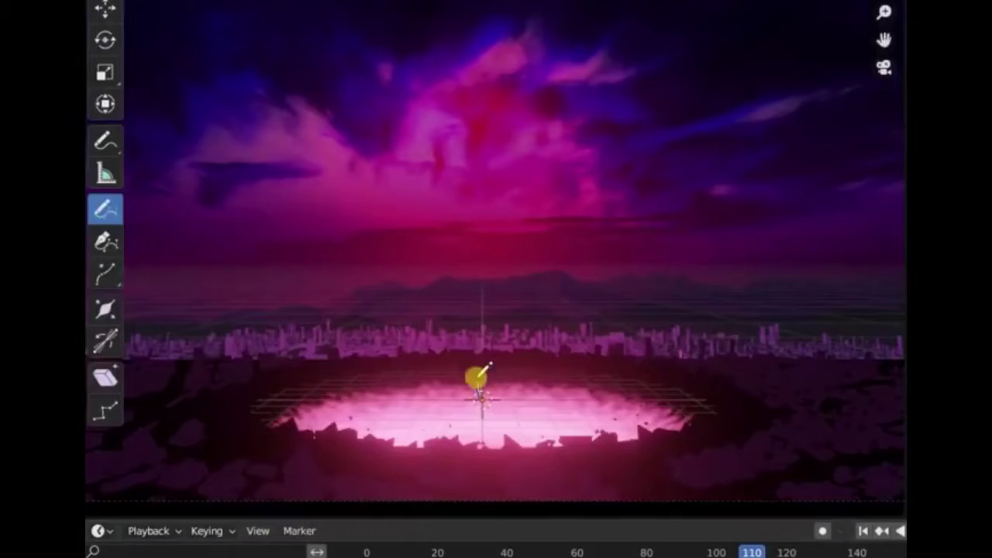
- Draw a tall explosion curve rising from the crater centre and a second curve looping around its base
left_click_drag(508, 209, 487, 55)
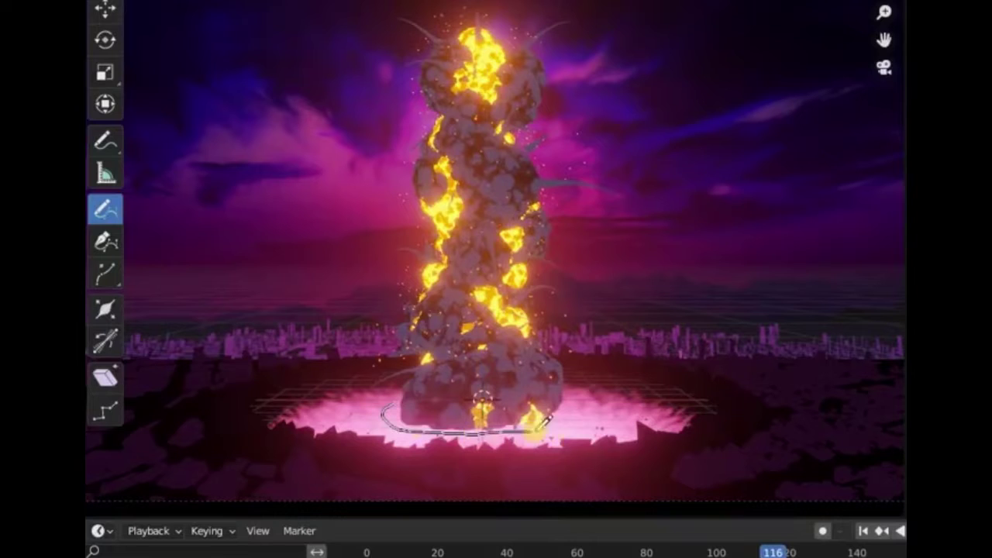
left_click_drag(574, 395, 572, 397)
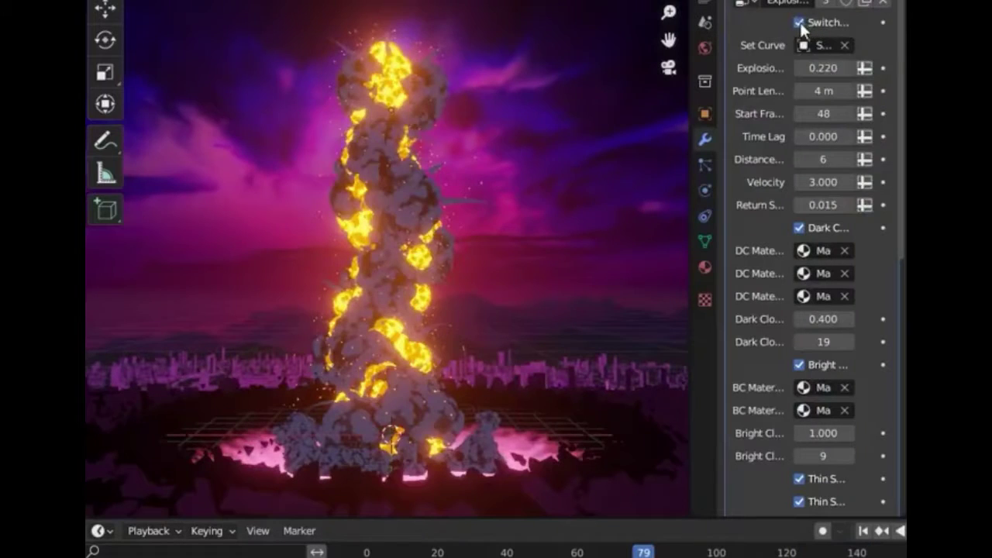
- Turn off the explosion modifier's Switch option and set its Return S... value to 0.035
left_click(800, 23)
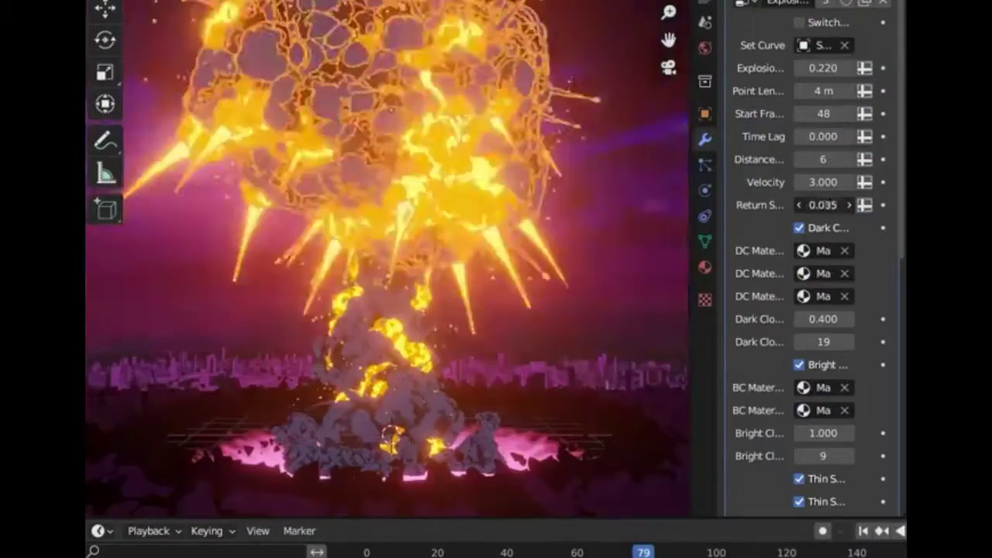
mouse_move(823, 69)
left_mouse_down()
mouse_move(849, 68)
mouse_move(822, 68)
left_mouse_up()
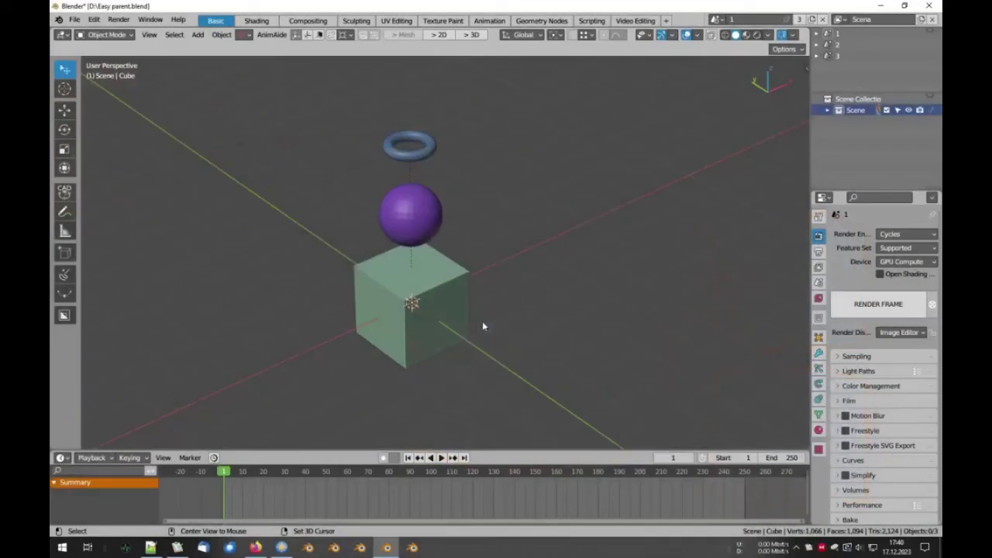
- Select the green cube and try moving it
left_click(434, 303)
key("g")
key("Escape")
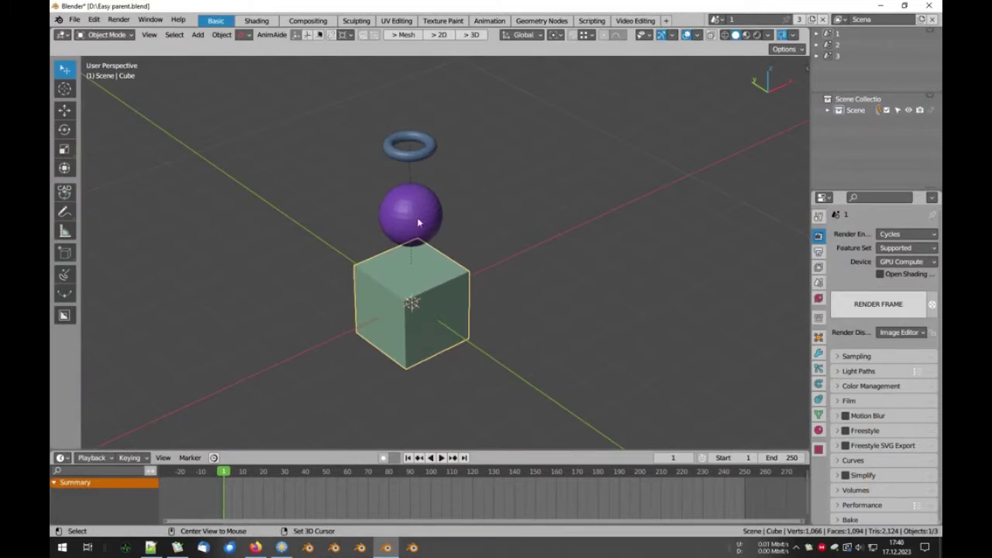
- Try moving the purple sphere and select the blue ring above it
left_click(411, 237)
key("g")
left_click(410, 214)
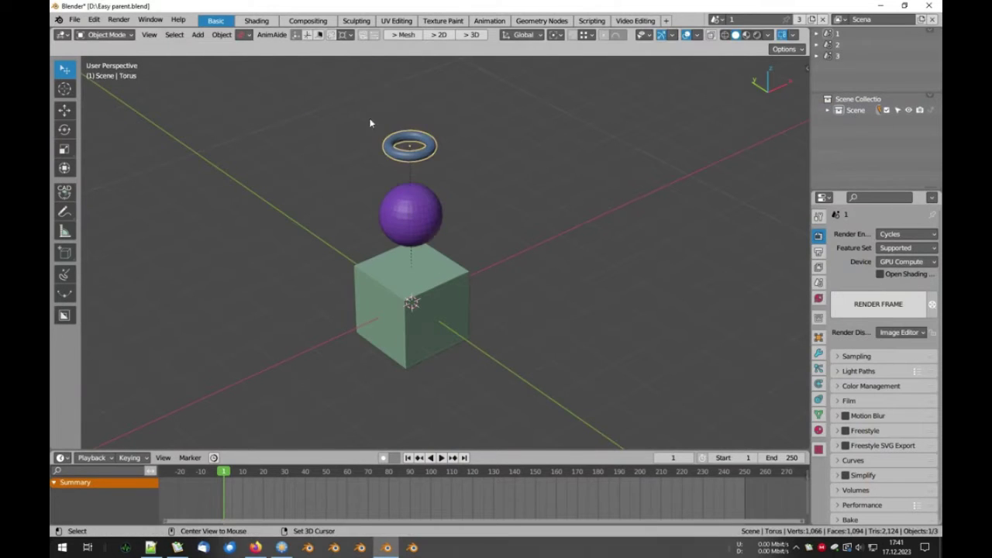
- Try deleting the green cube together with its children using Easy Parent
left_click(222, 35)
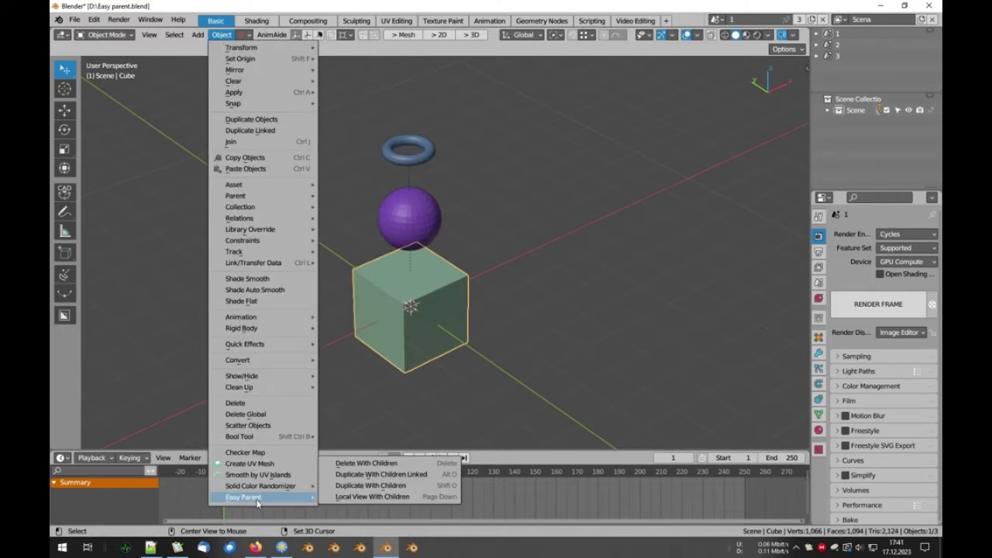
left_click(347, 463)
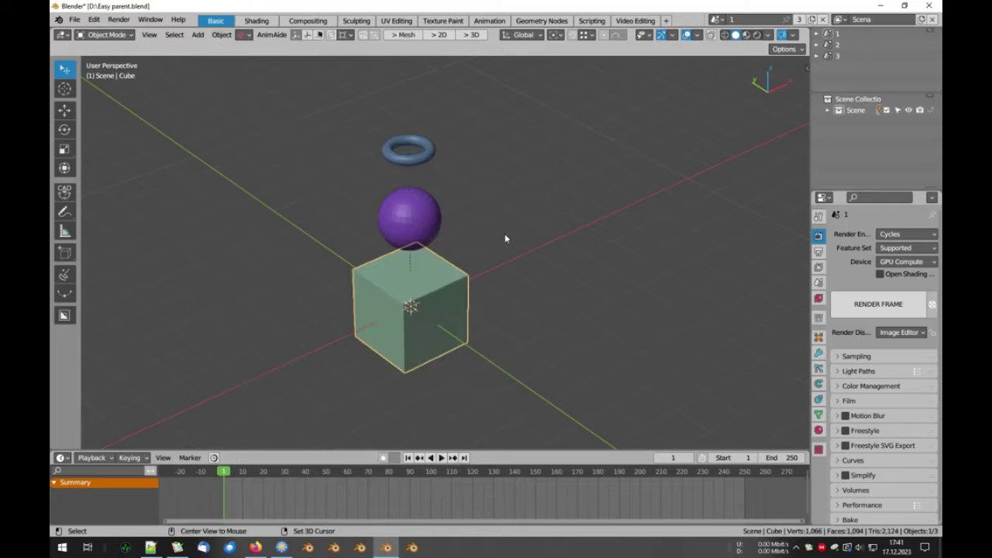
left_click(477, 207)
- Make a linked duplicate of the green cube with its children using Easy Parent and place it farther back along the red axis
left_click(222, 35)
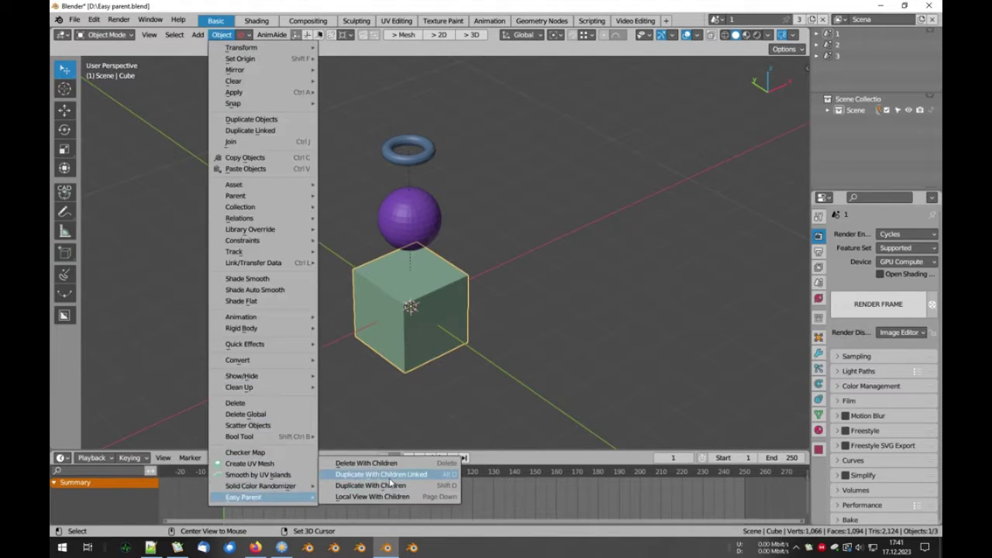
left_click(389, 480)
left_click(578, 283)
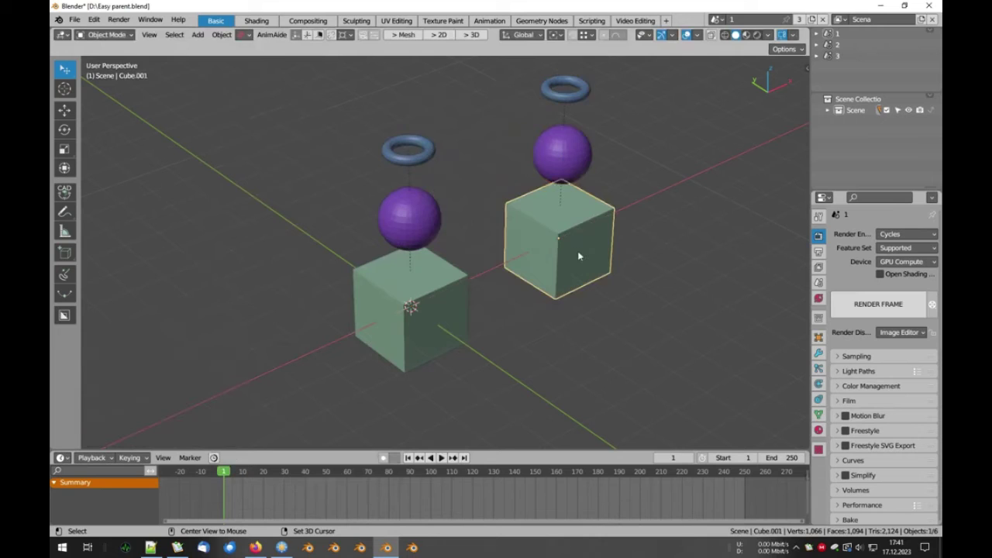
- Try extruding a face of the linked copy's cube and a face of its purple sphere in Edit Mode
key("Tab")
key("e")
right_click(614, 286)
key("Tab")
key("Tab")
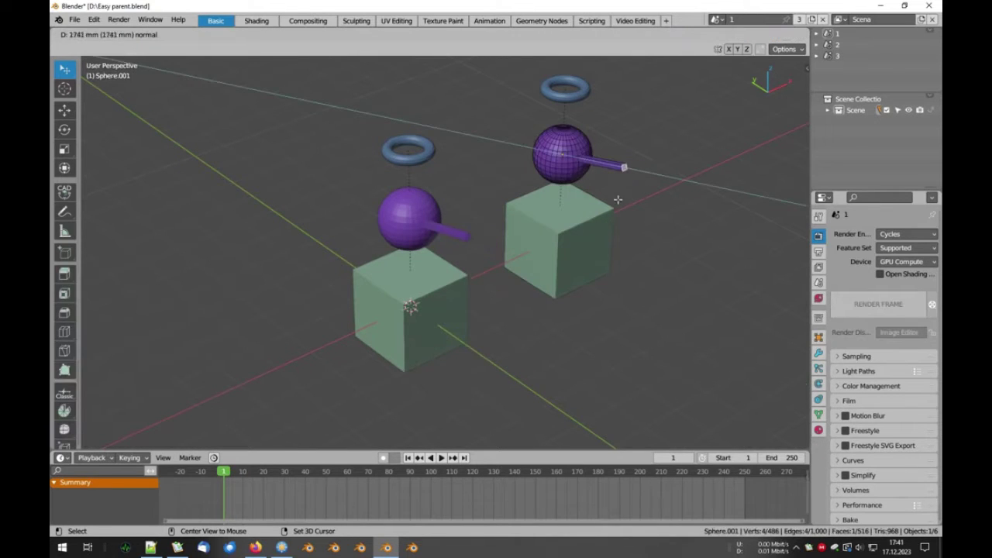
right_click(618, 200)
key("Tab")
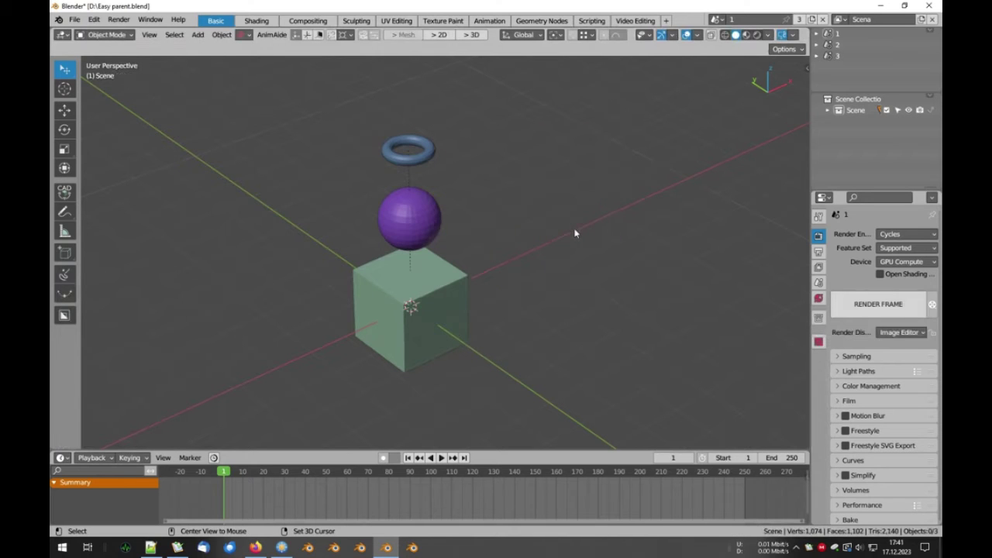
- Duplicate the green cube with its children as an independent copy using Easy Parent and place it farther back along the red axis
left_click(435, 292)
left_click(221, 36)
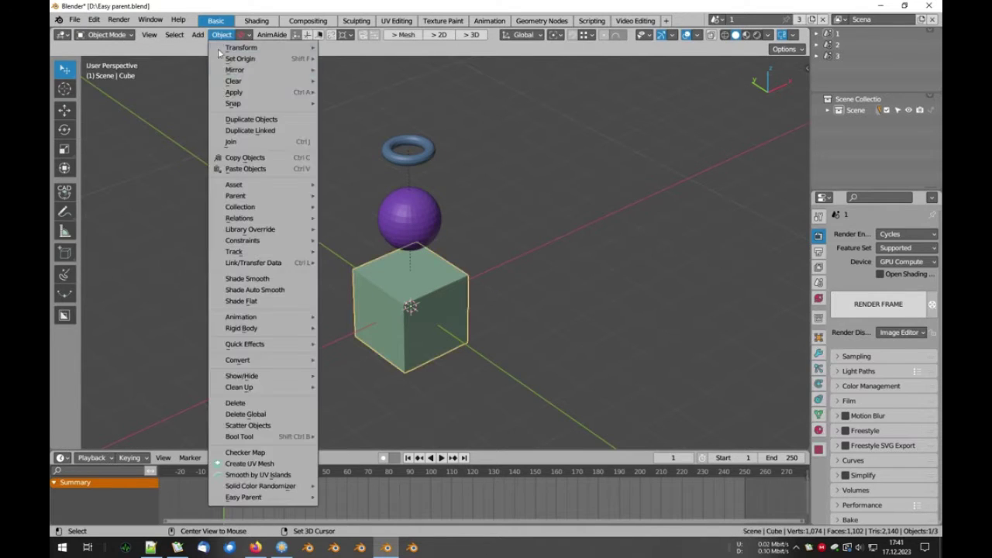
left_click(346, 486)
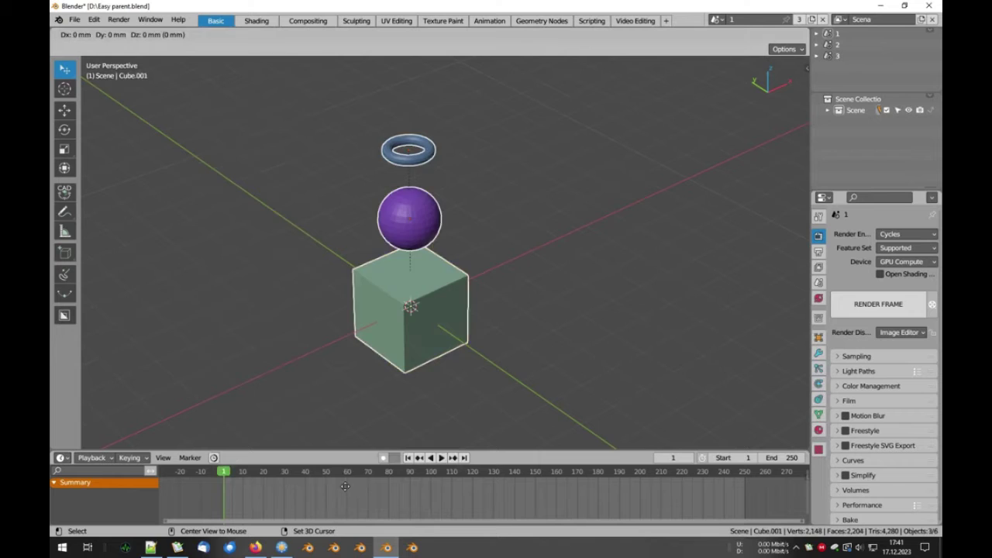
left_click(620, 283)
- Try extruding the front-facing side of the independent copy's cube in Edit Mode, then return to Object Mode
key("Tab")
left_click(628, 234)
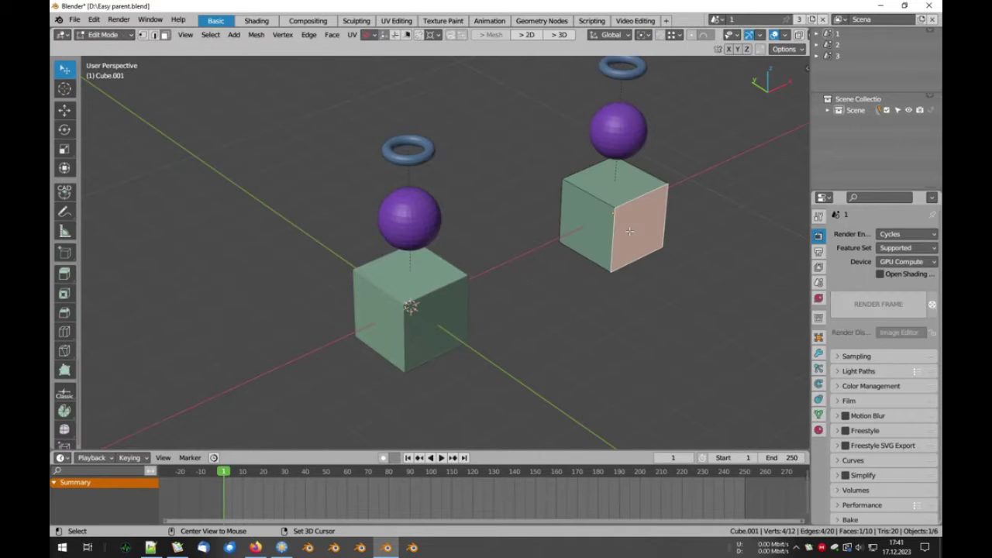
key("e")
right_click(689, 262)
key("Tab")
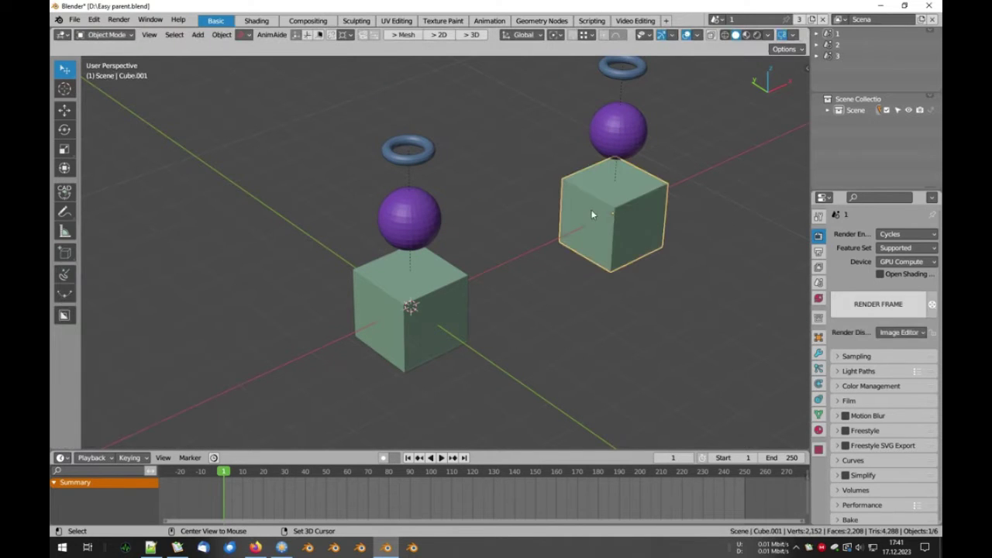
scroll(592, 214, "down", 3)
middle_click_drag(593, 214, 502, 267, "shift")
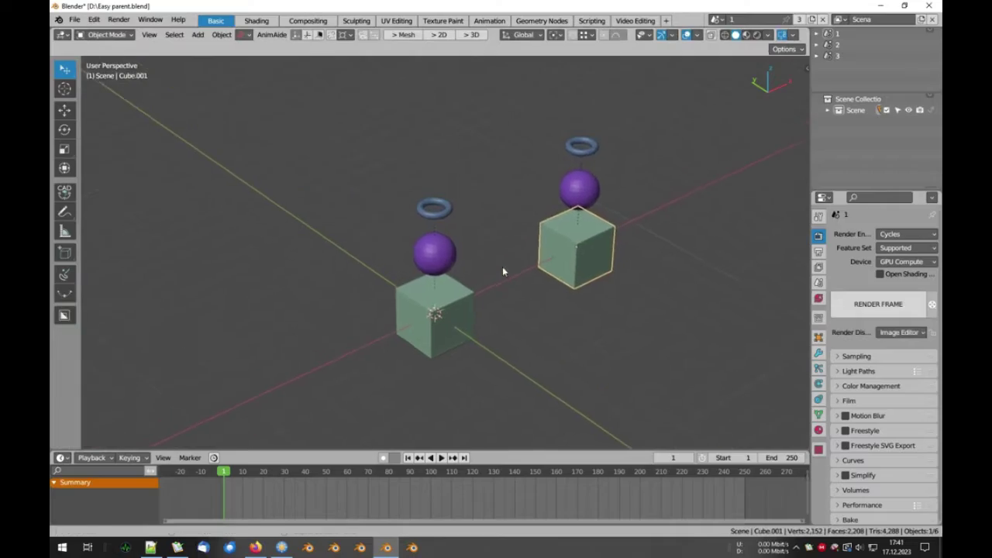
left_click(479, 269)
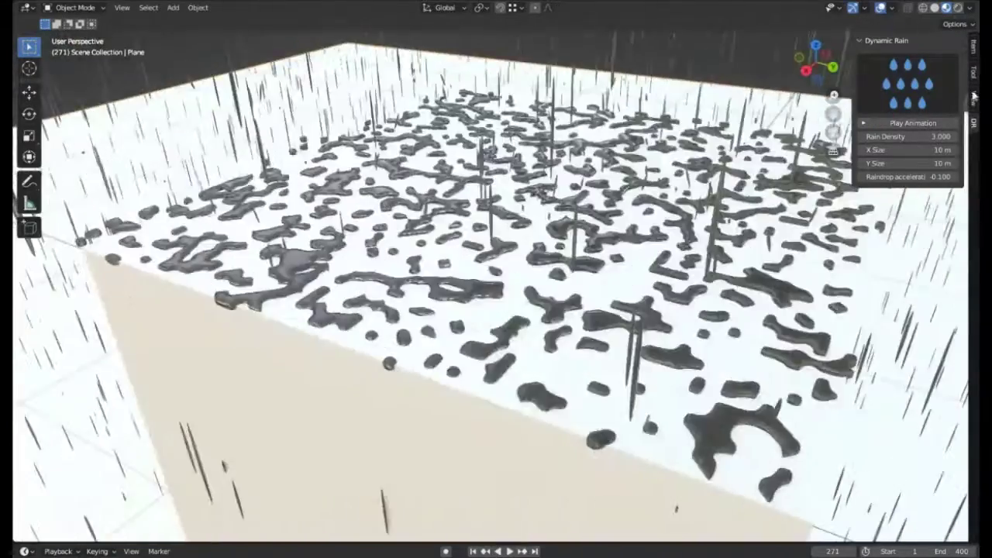
- Play the Dynamic Rain animation and view the rain falling around the cube
left_click(913, 122)
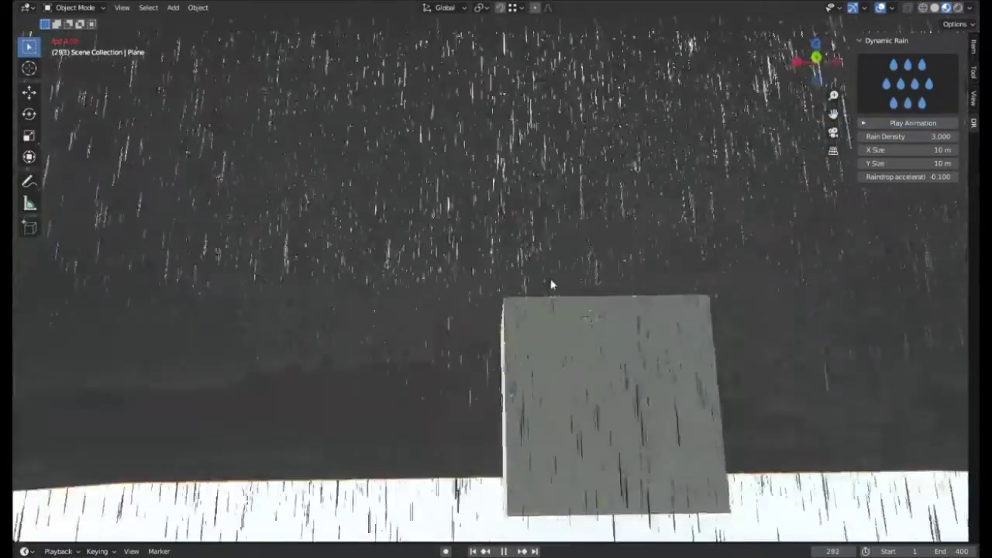
middle_click_drag(551, 284, 775, 233)
- Add Dynamic Rain above the cube and ground plane and play its animation
left_click(907, 83)
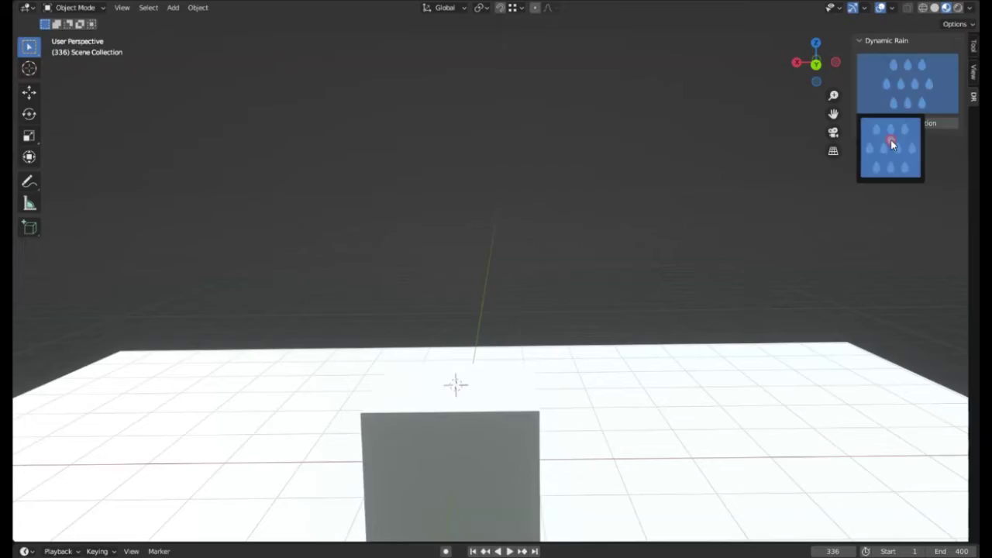
left_click(928, 120)
scroll(638, 221, "down", 3)
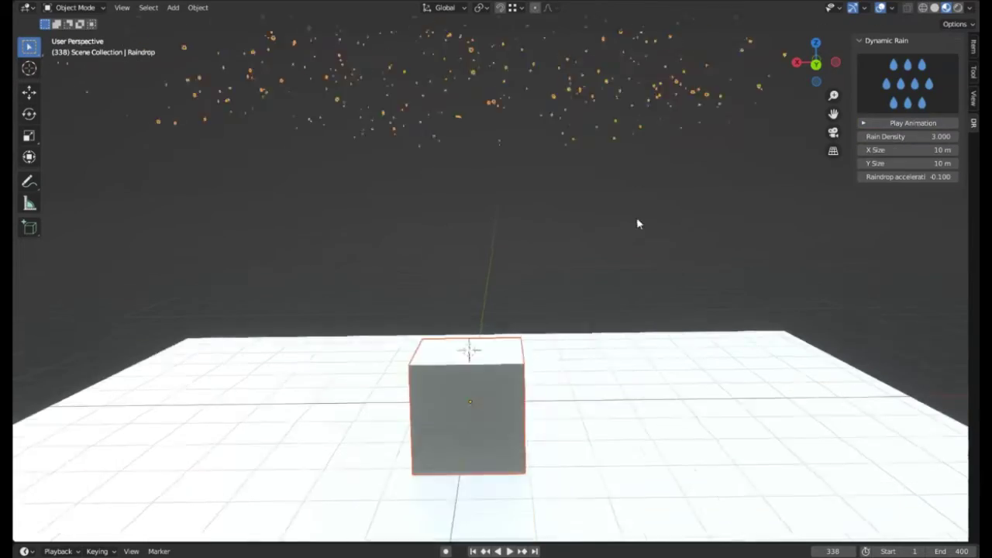
middle_click_drag(638, 222, 816, 346)
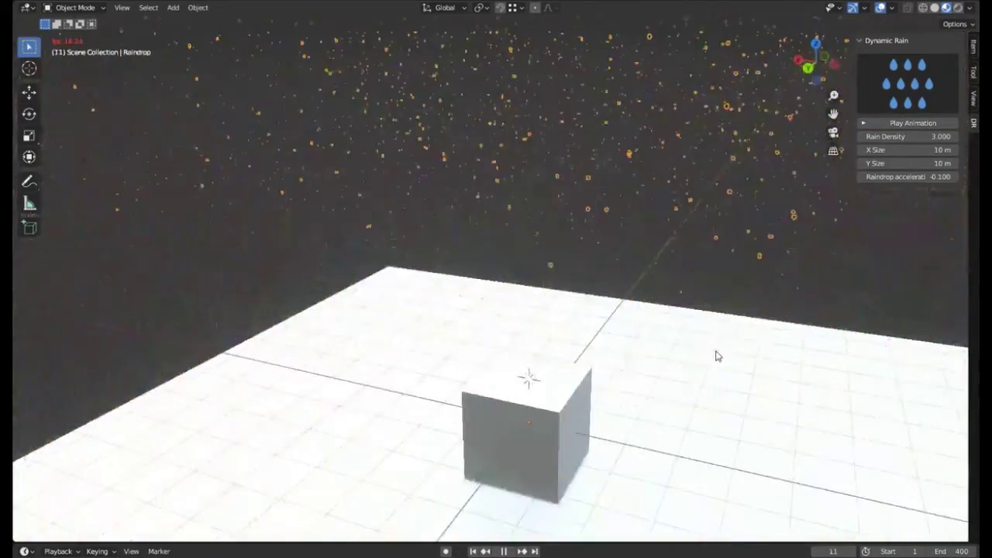
left_click(715, 354)
middle_click_drag(716, 354, 582, 337)
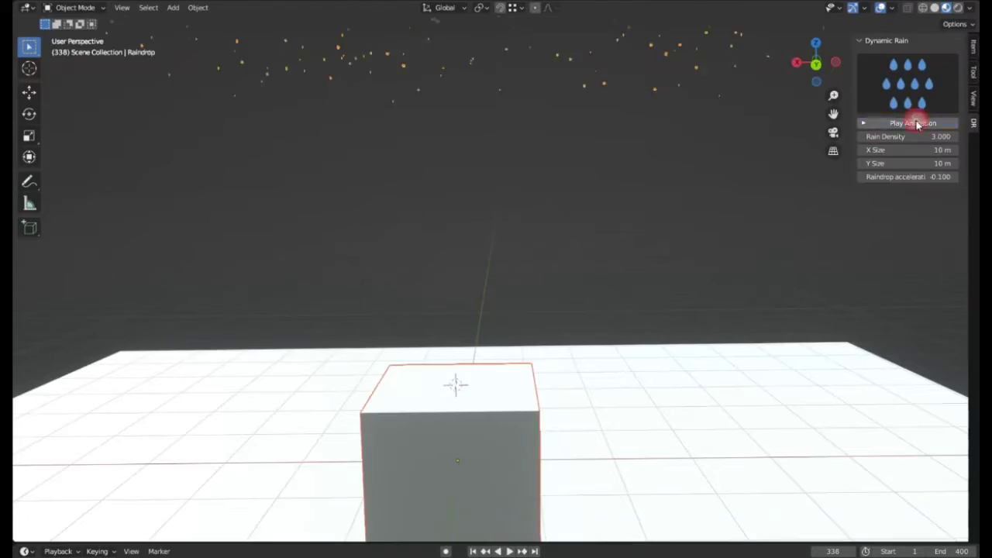
- Replay the new rain animation and examine the drops over the cube and ground plane from several angles
left_click(918, 125)
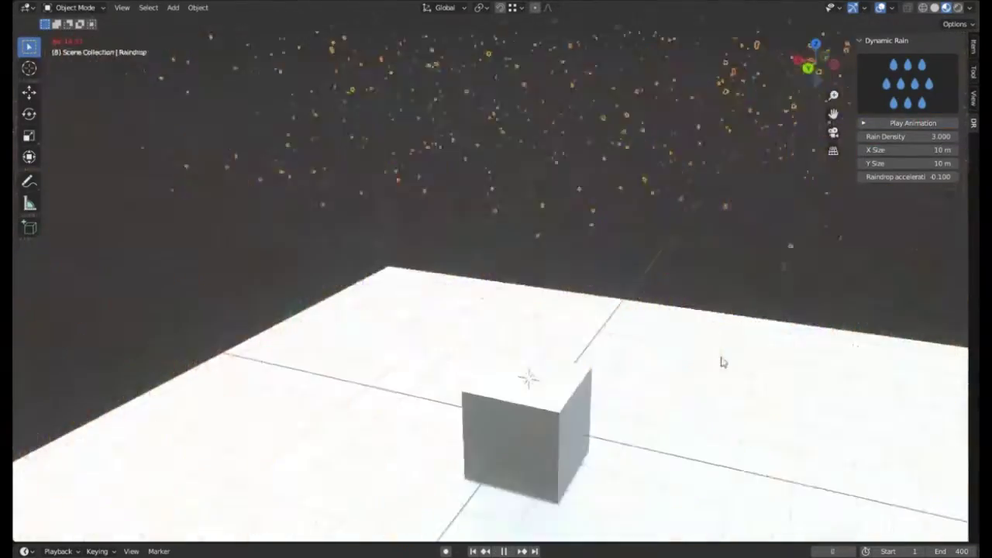
left_click(721, 359)
middle_click_drag(720, 359, 179, 422)
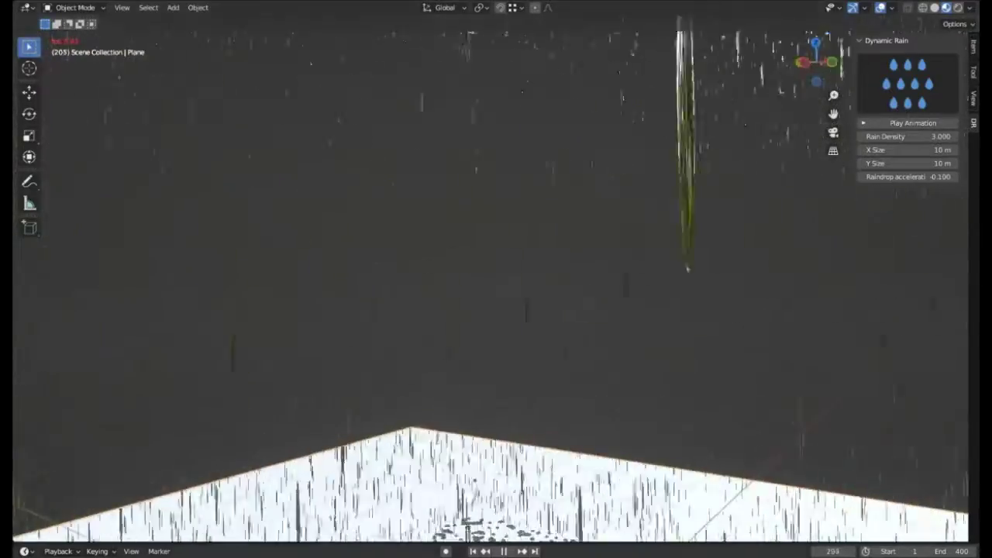
middle_click_drag(775, 269, 403, 124)
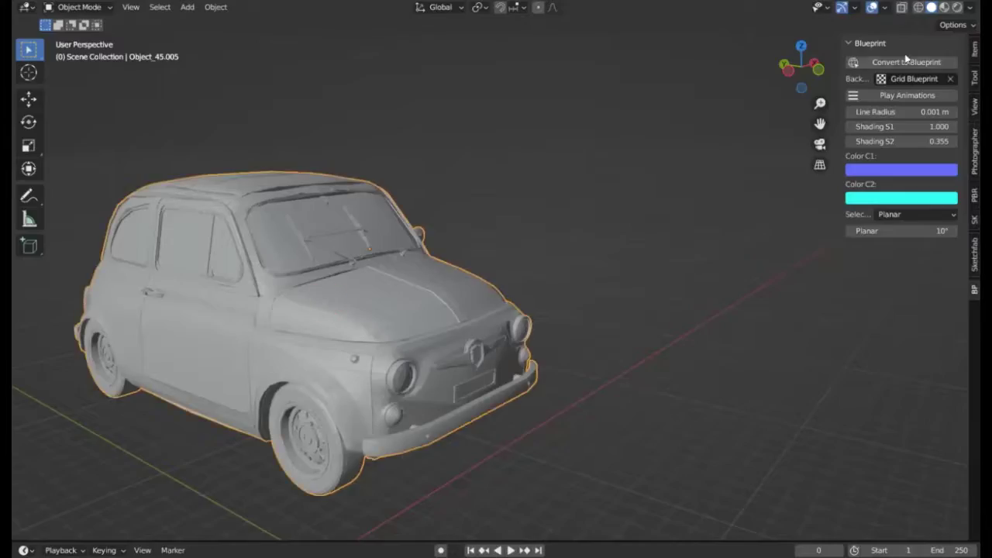
- Convert the car model to a blueprint and rotate its copy
left_click(906, 62)
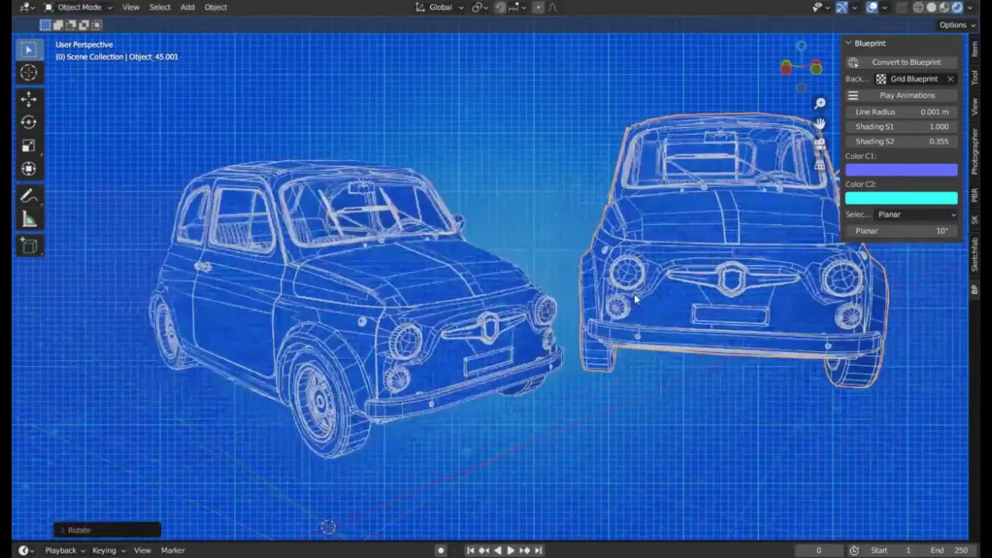
key("r")
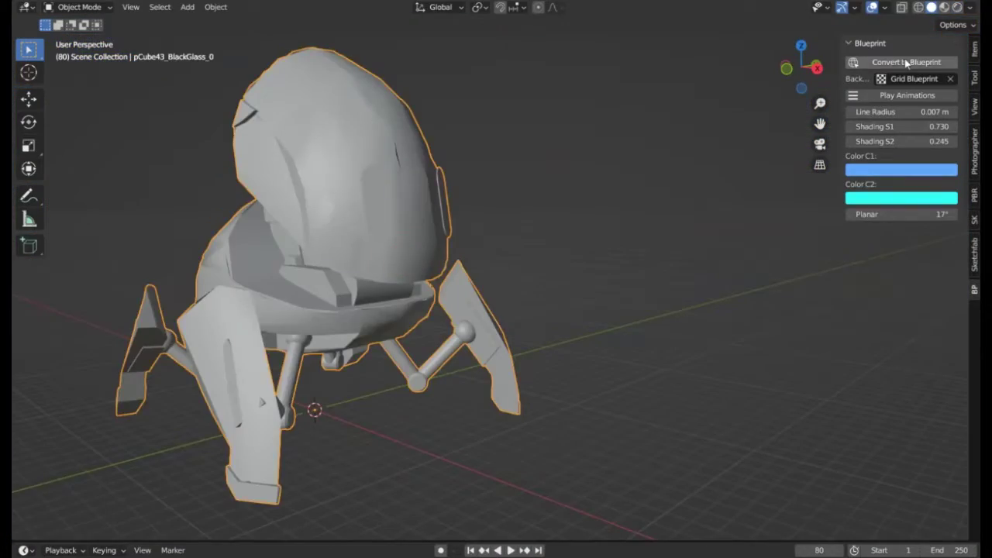
- Show the legged robot as a rendered blueprint with Shading S1 at 1.000, Shading S2 at 0.355 and a violet-blue Color C1
left_click(958, 7)
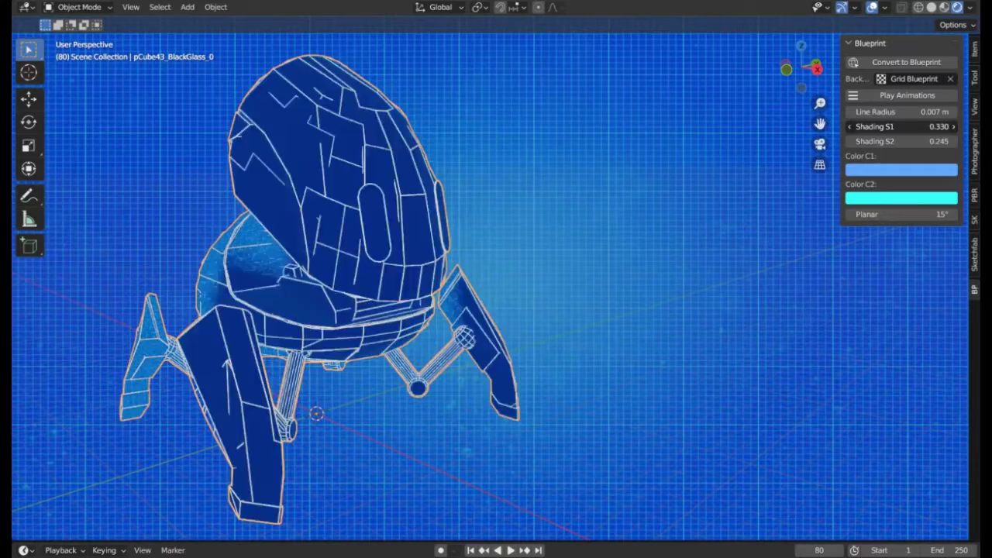
left_click_drag(938, 141, 961, 141)
left_click(902, 169)
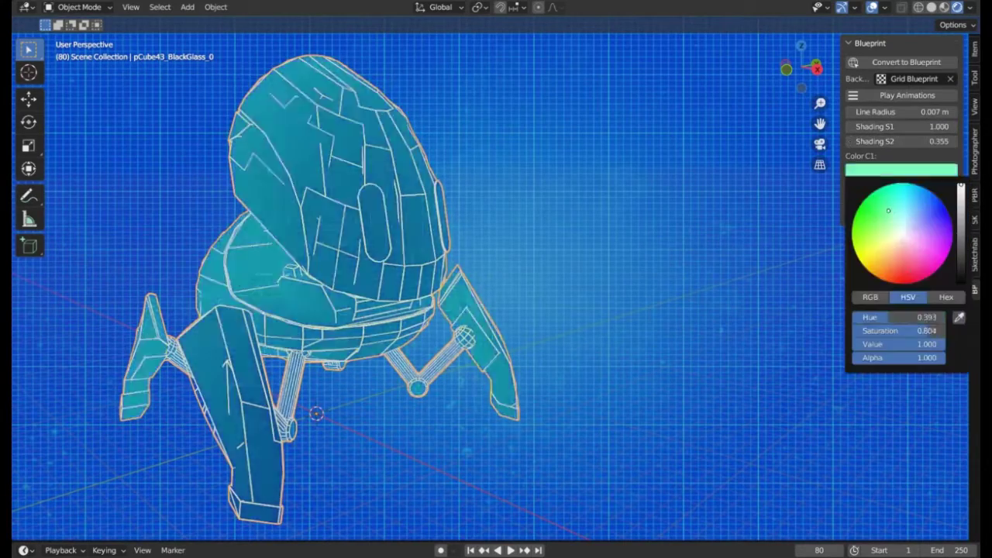
- Duplicate the blueprint robot, rotate the copy about the global Z axis and reposition the model
key("shift+d")
key("Return")
key("r")
key("z")
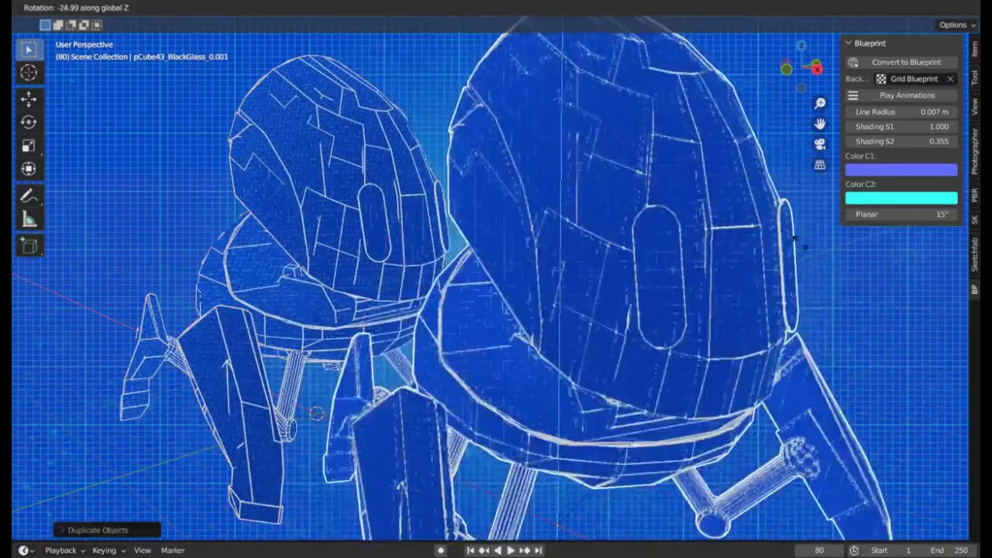
left_click(287, 326)
key("g")
left_click(566, 312)
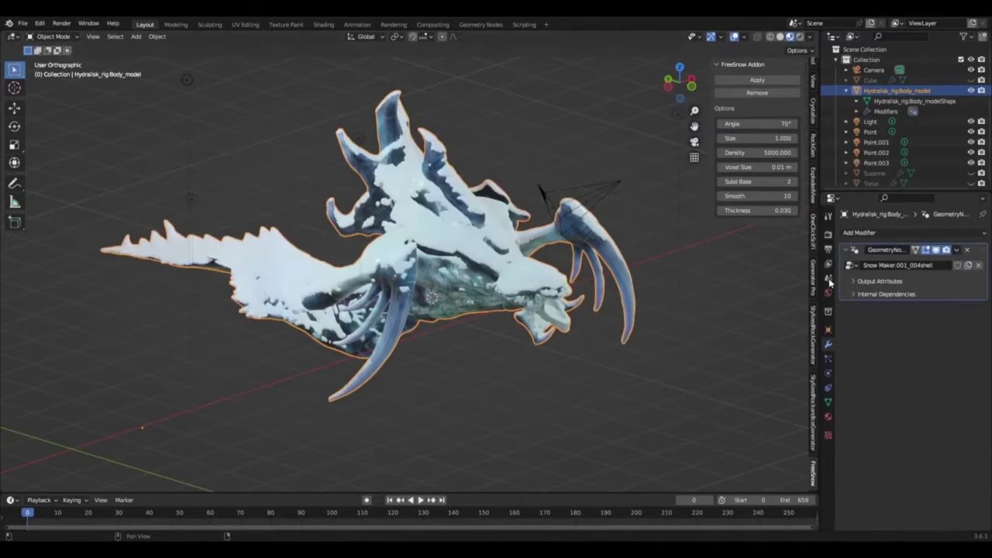
- Add a Geometry Nodes modifier to the snow-covered creature and assign the Ice Generator node group to it
left_click(915, 232)
left_click(791, 328)
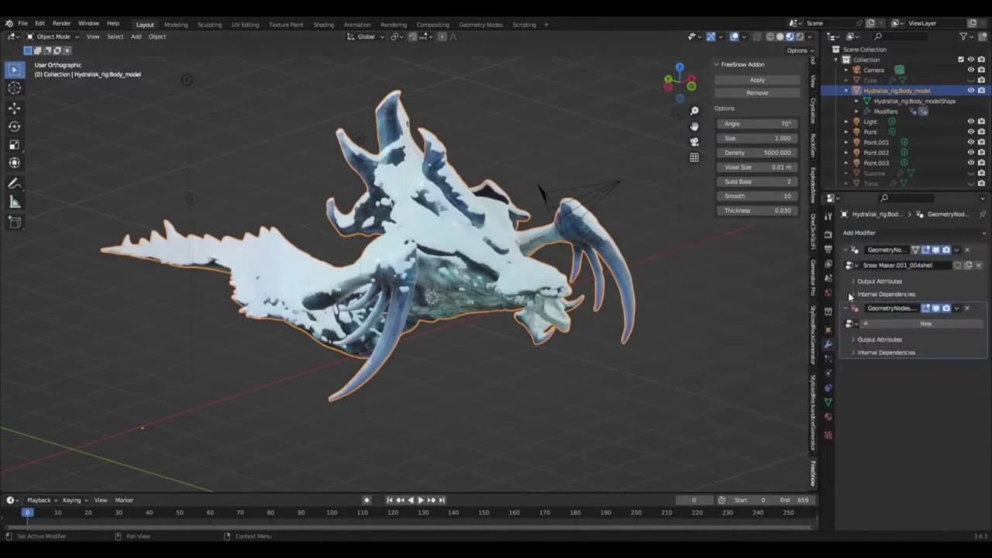
left_click(851, 323)
key("Return")
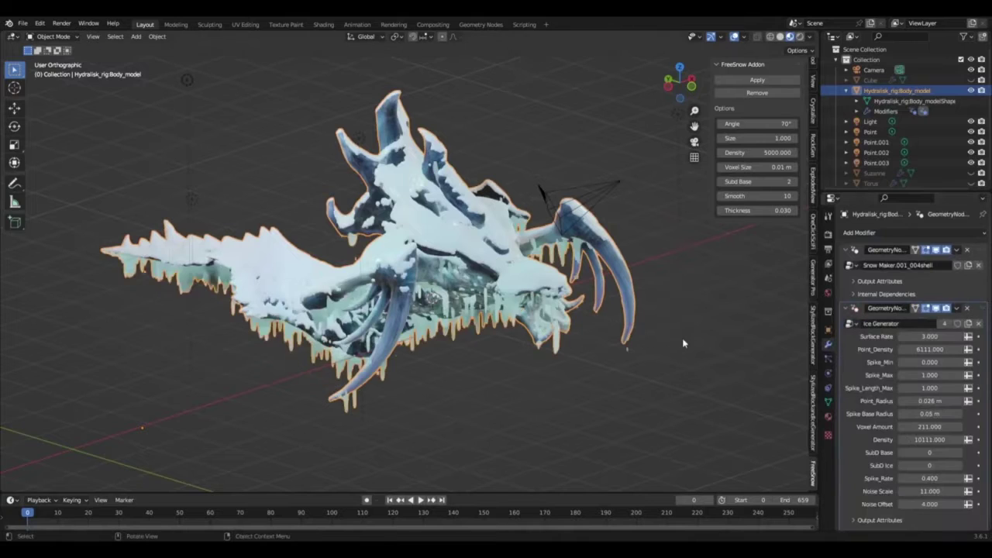
middle_click_drag(705, 340, 703, 319)
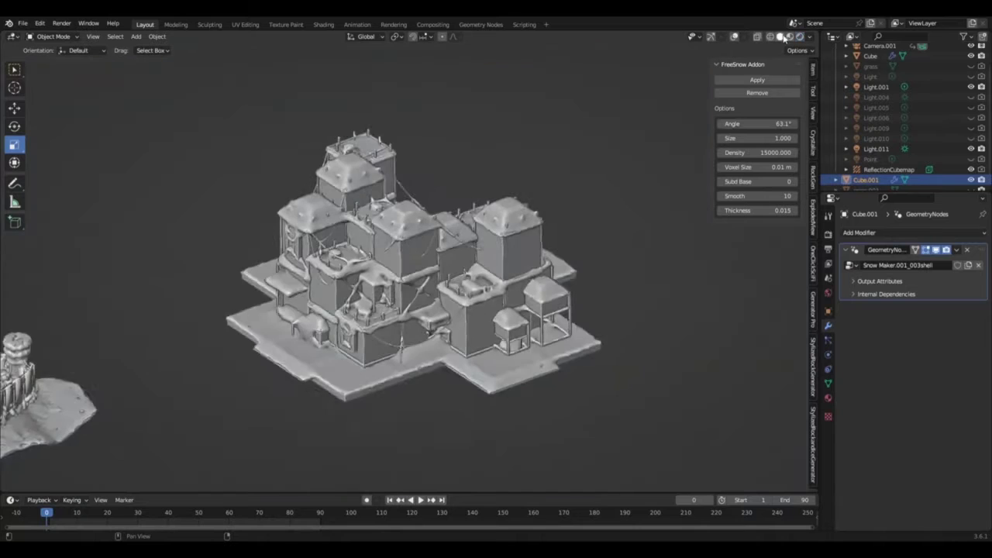
- Display the snowy buildings in rendered shading and preview different render passes
middle_click_drag(597, 208, 613, 213)
left_click(800, 37)
left_click(810, 36)
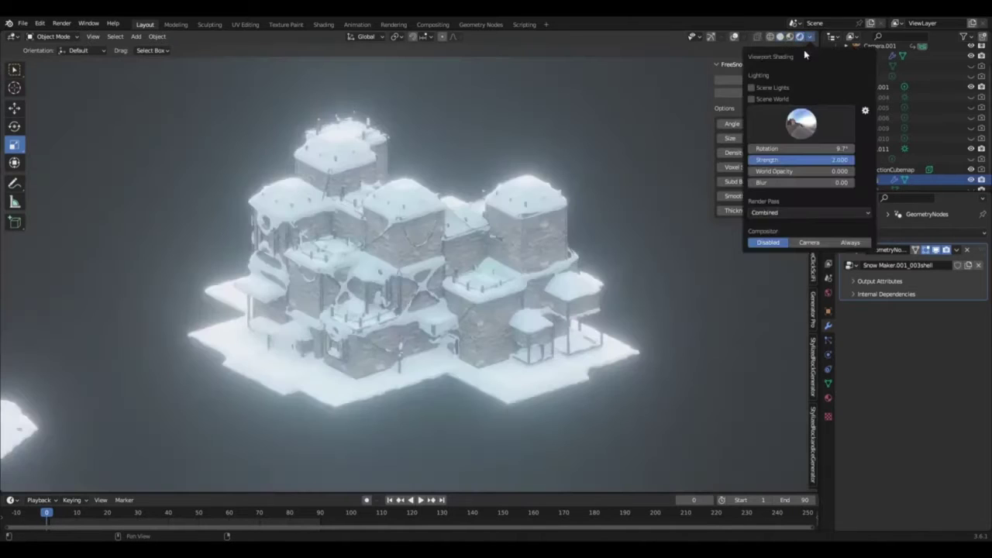
left_click(776, 213)
left_click(684, 275)
left_click(775, 213)
left_click(685, 242)
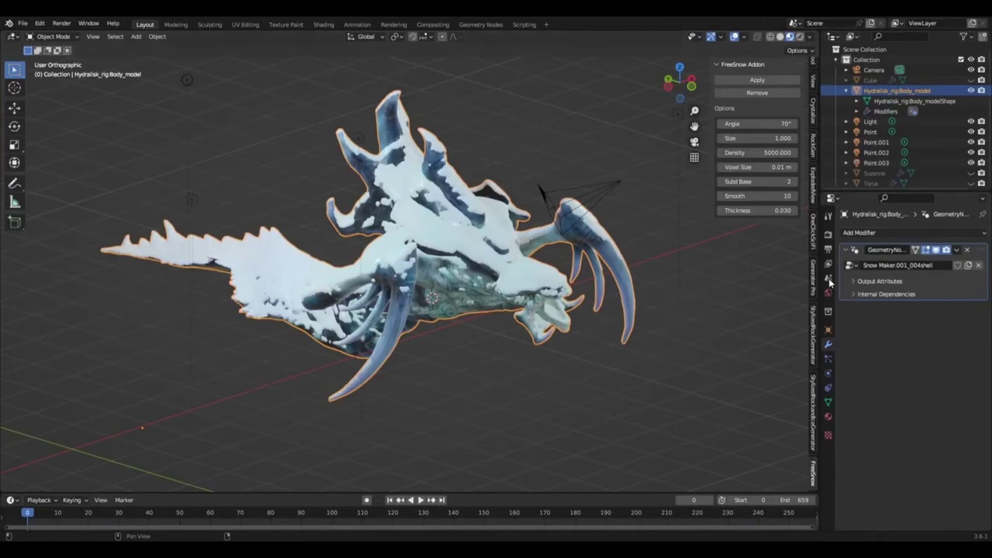
- Grow icicles on the snowy creature with a second Geometry Nodes modifier using Ice Generator
key("shift+a")
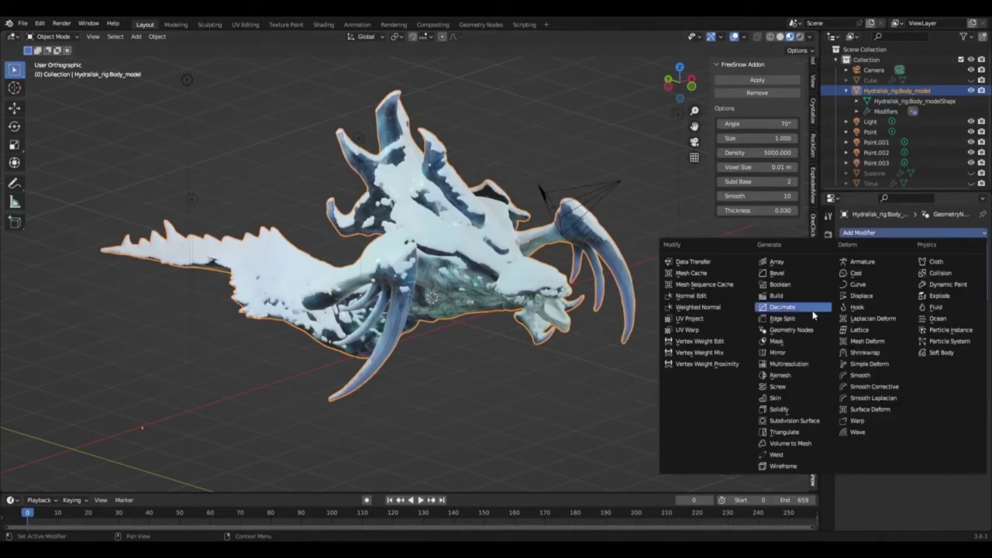
key("Return")
left_click(852, 323)
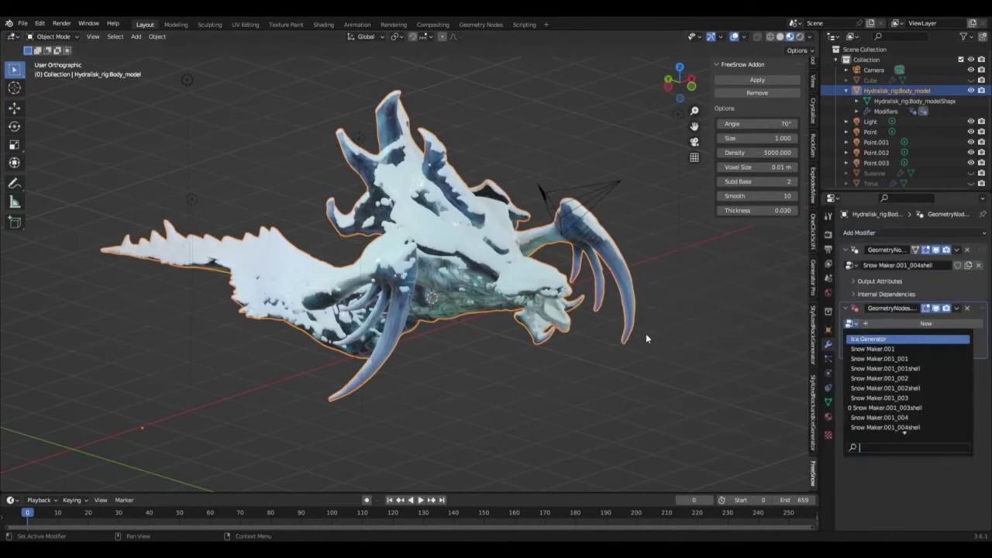
key("Return")
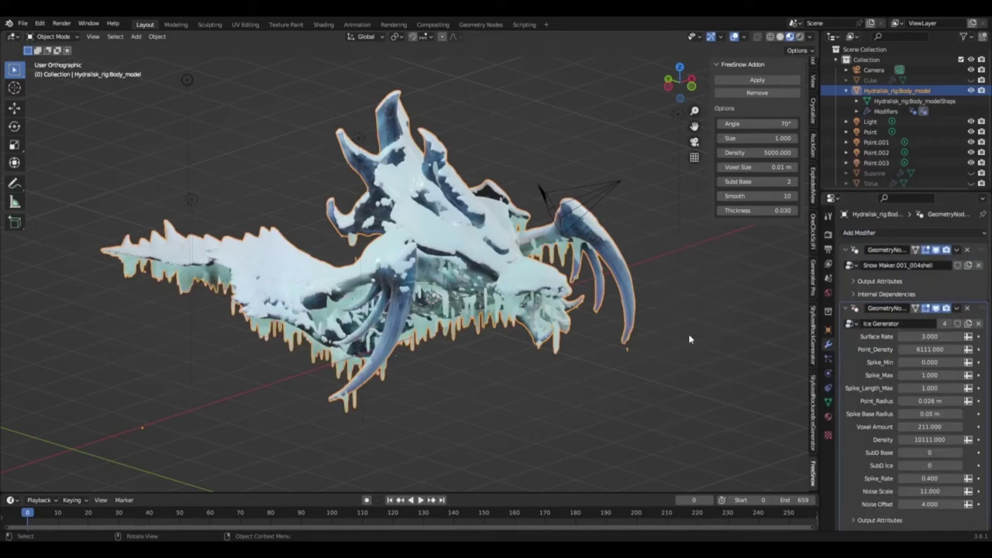
middle_click_drag(698, 320, 826, 394)
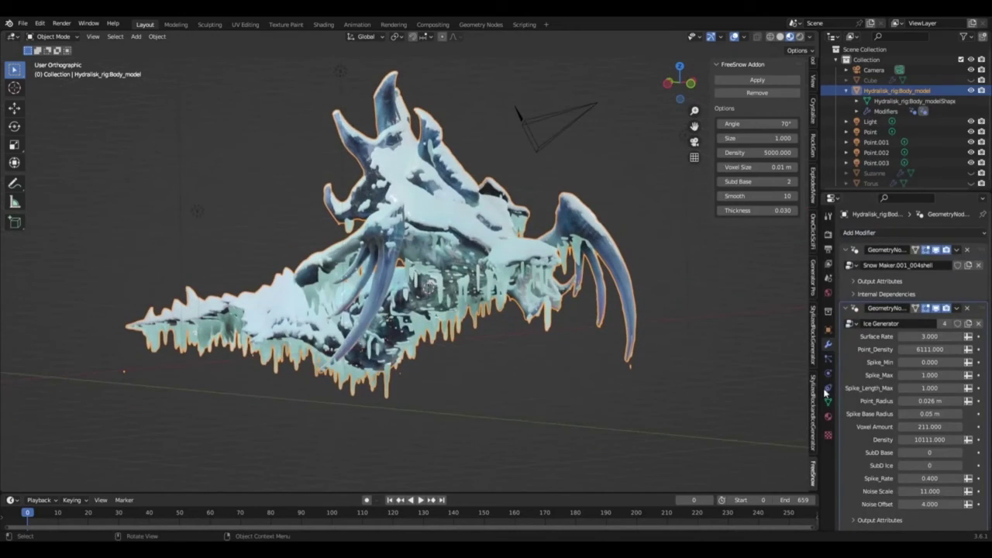